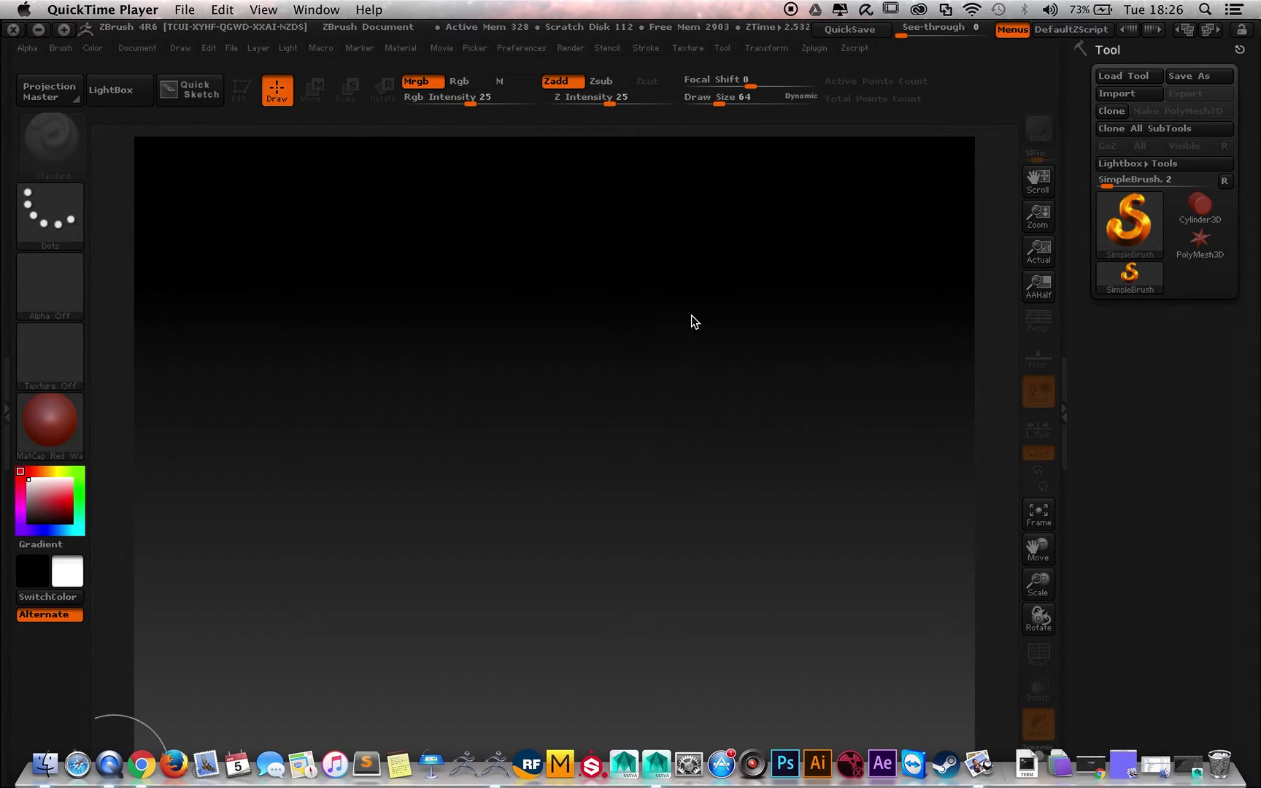
Step: Import High_Res_Table.OBJ as the current ZBrush tool
click(1115, 90)
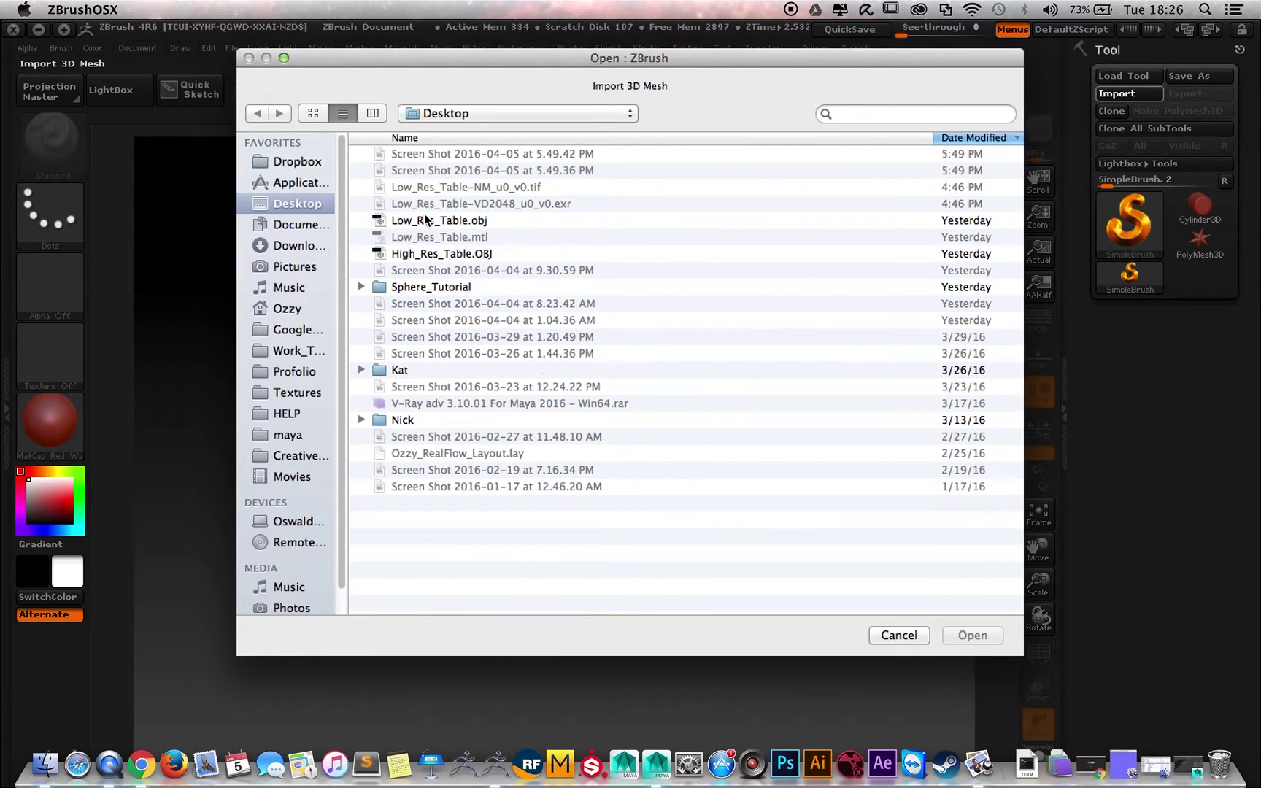
click(410, 253)
click(972, 635)
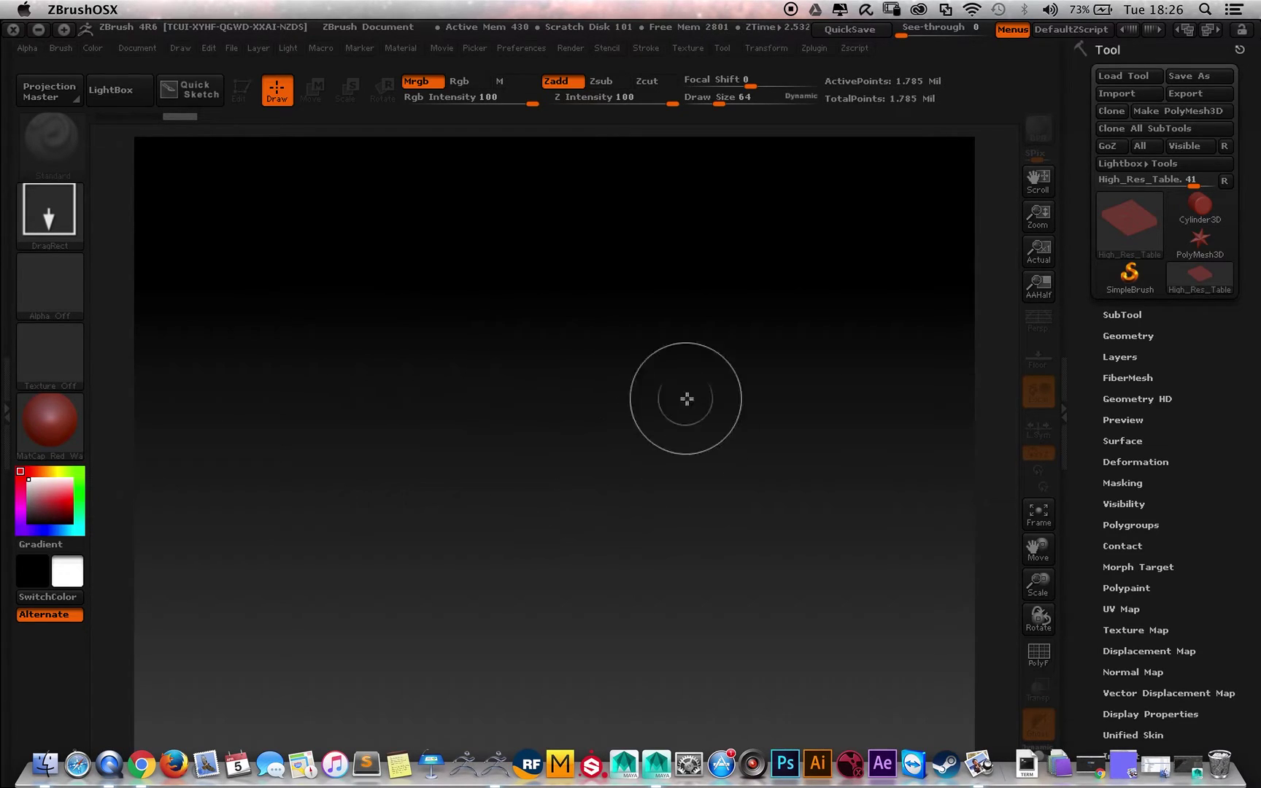
Step: Draw the table plank on the canvas in Edit mode, turned and zoomed to fill the view
mouse_move(437, 360)
mouse_down()
mouse_move(588, 440)
mouse_move(875, 509)
mouse_move(923, 479)
mouse_up()
key(t)
mouse_move(436, 459)
mouse_down()
mouse_move(225, 486)
mouse_move(197, 445)
mouse_move(174, 441)
mouse_up()
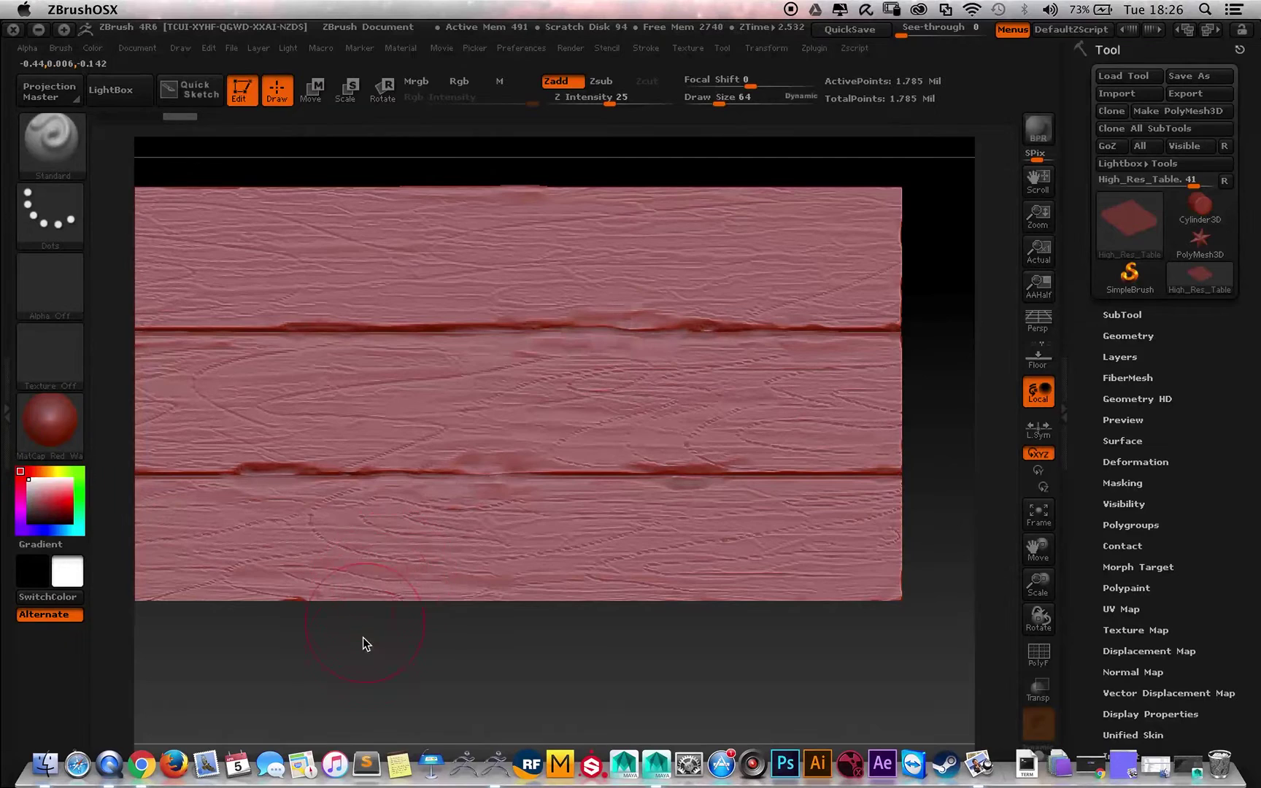
mouse_move(360, 644)
ctrl+right_down()
mouse_move(523, 653)
mouse_move(449, 620)
mouse_move(456, 667)
mouse_move(408, 614)
mouse_move(478, 651)
ctrl+right_up()
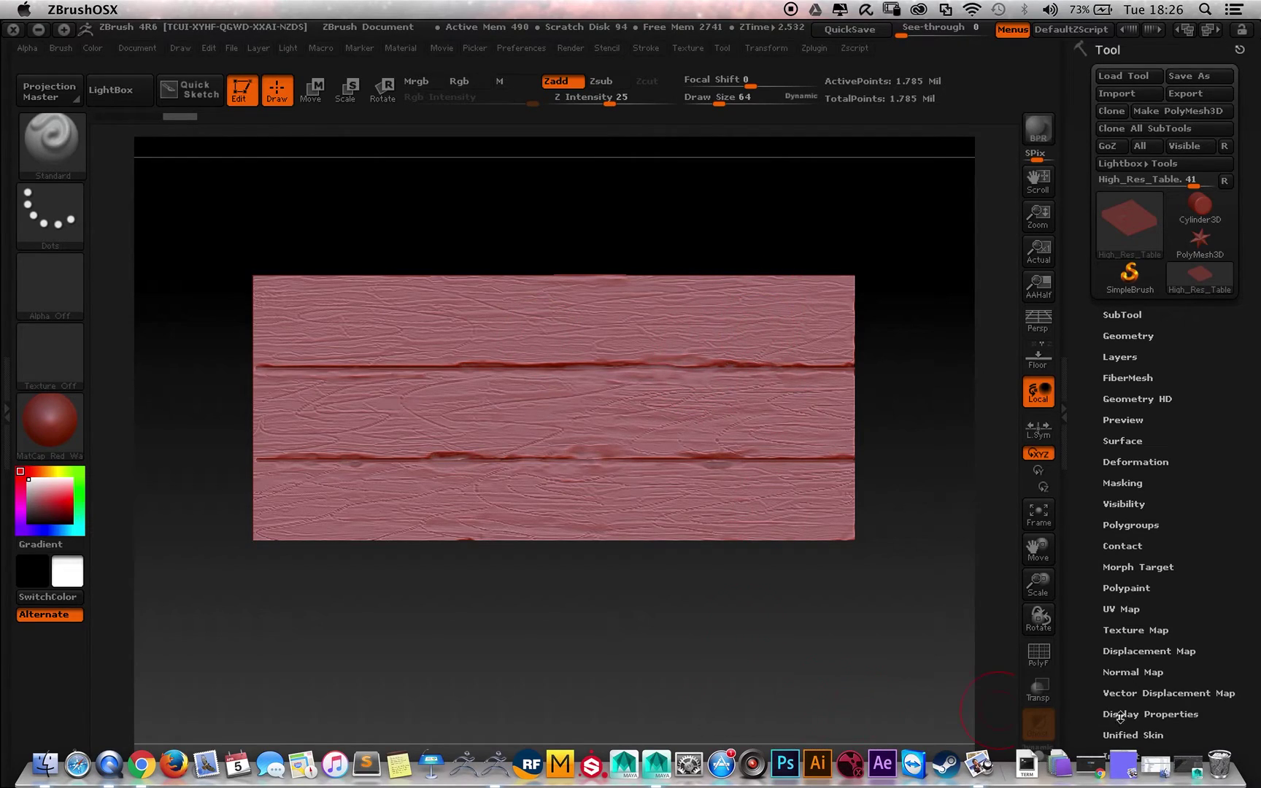
Step: In Maya, select the table top, inspect its UV layout, then close the UV Editor
click(1188, 766)
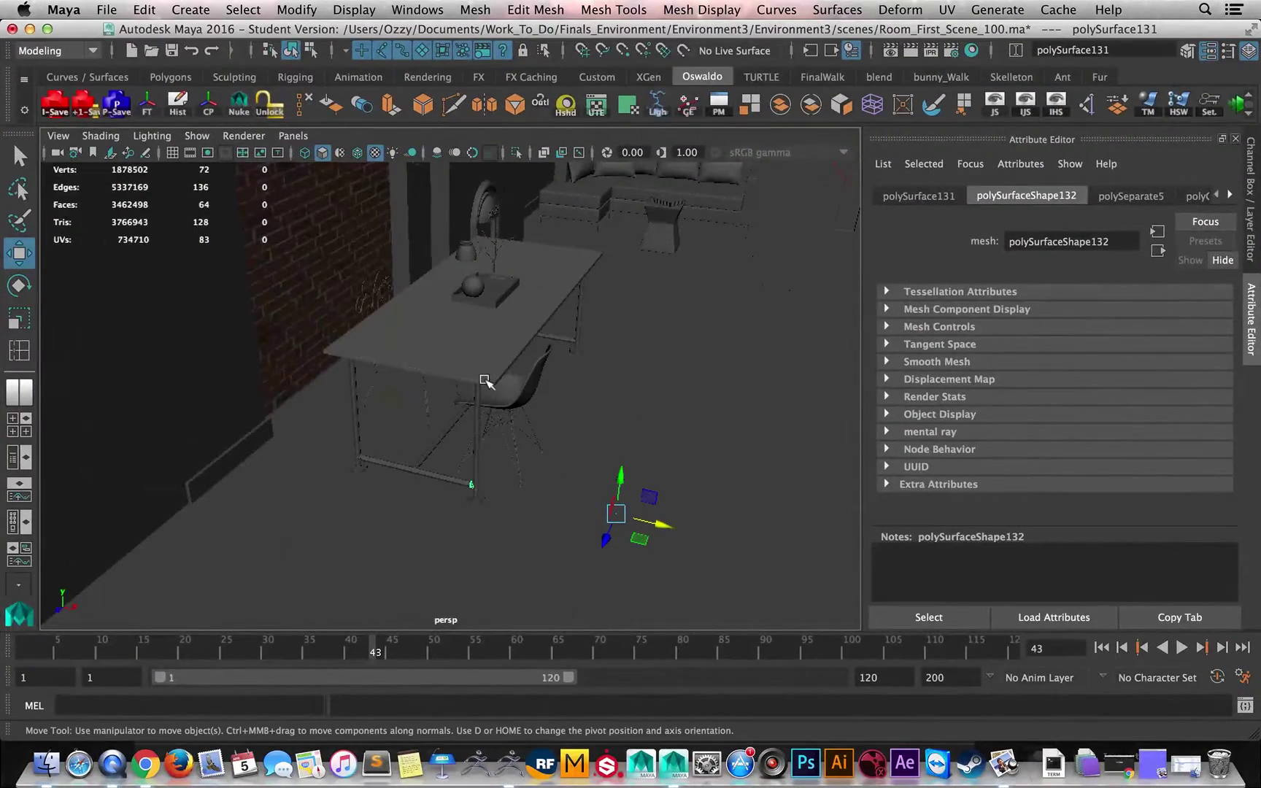
click(485, 380)
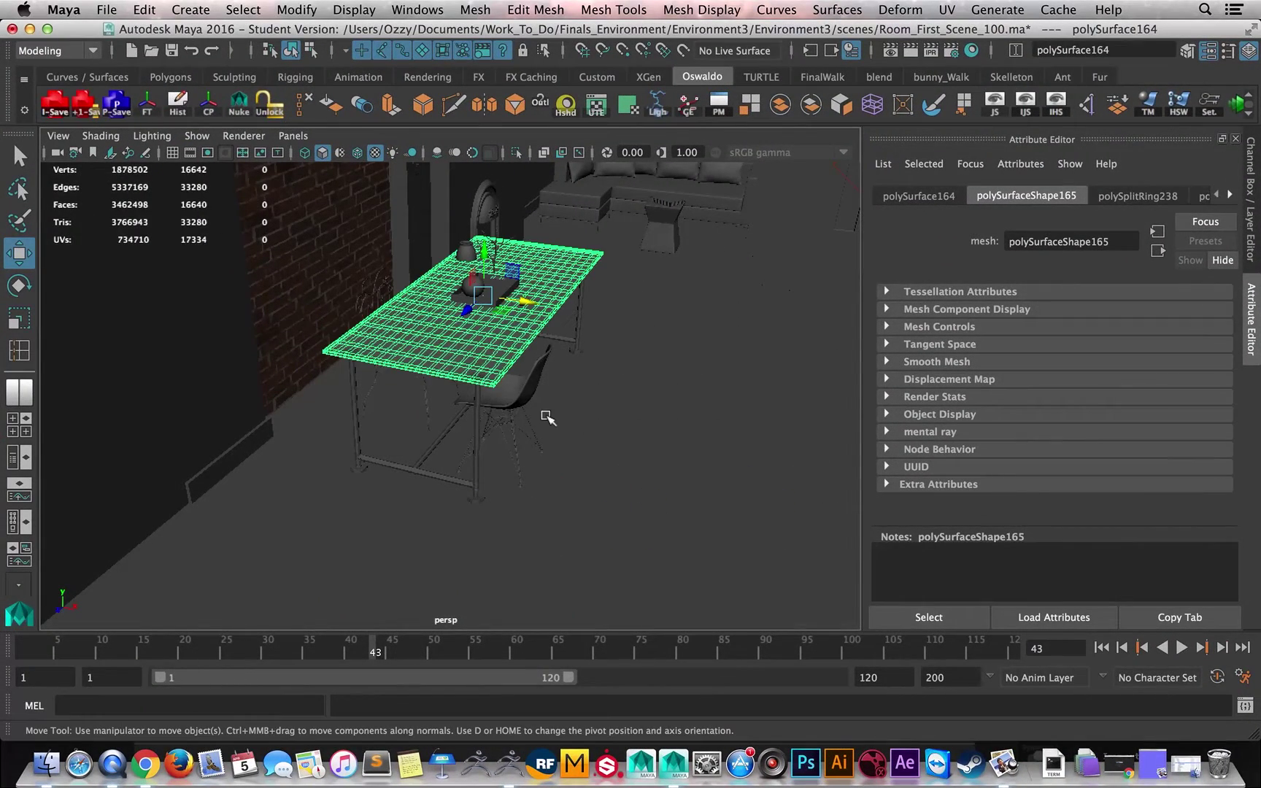
click(604, 111)
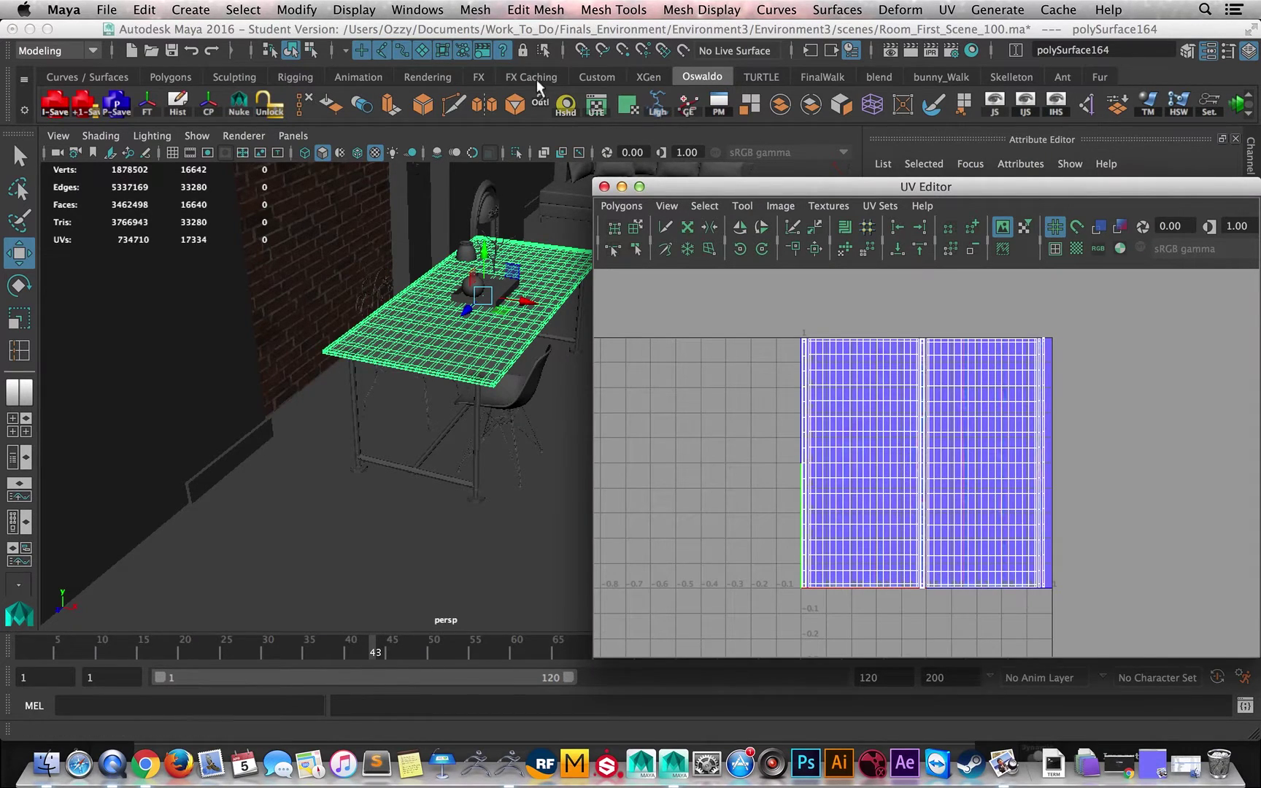
click(606, 186)
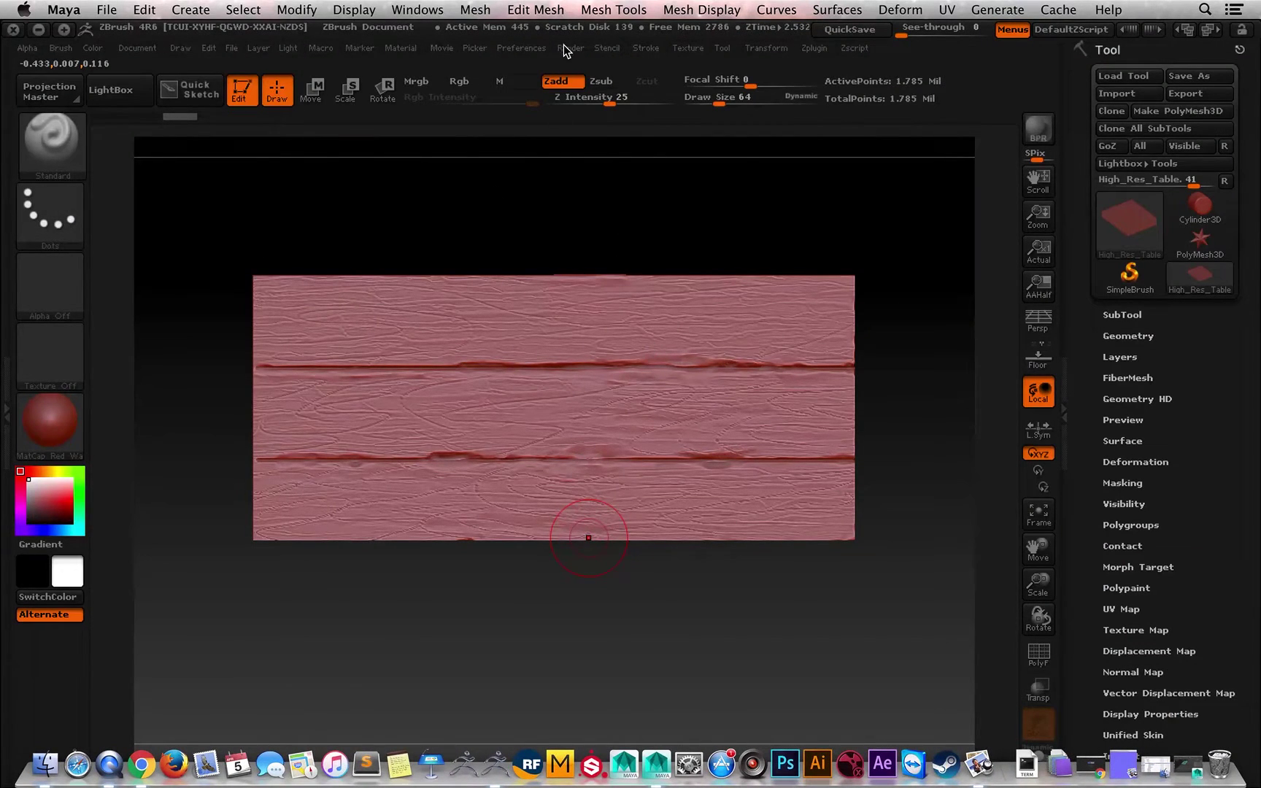
Step: Insert a Spiral3D primitive as a new subtool and select PM3D_Spiral3D
click(555, 408)
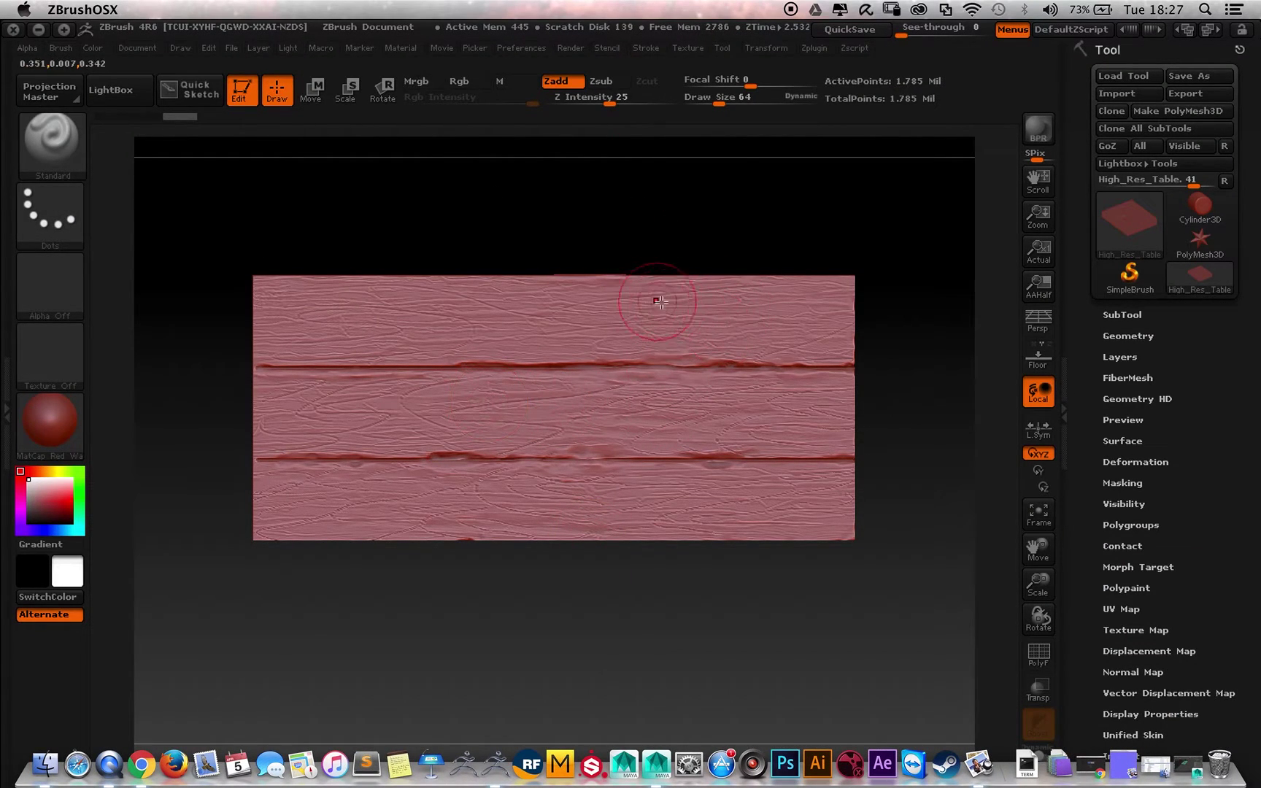
click(1119, 314)
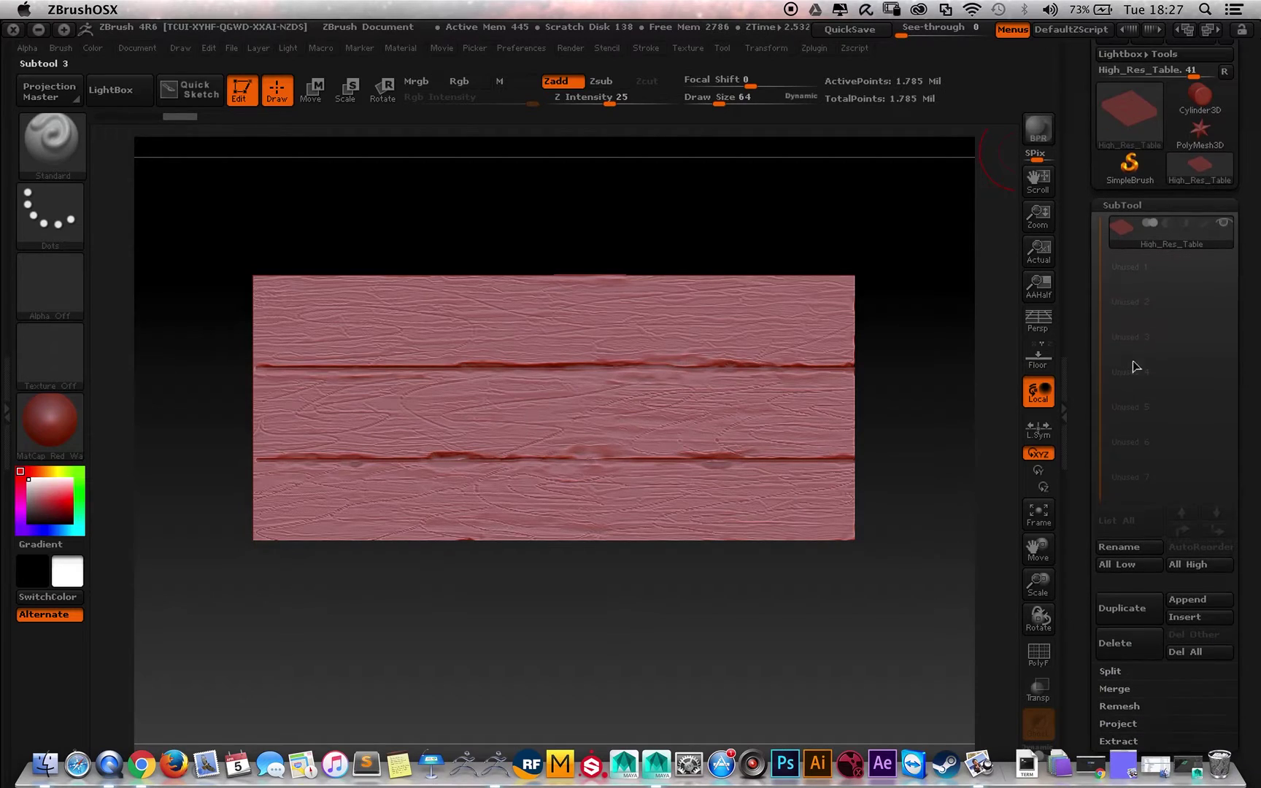
click(1187, 618)
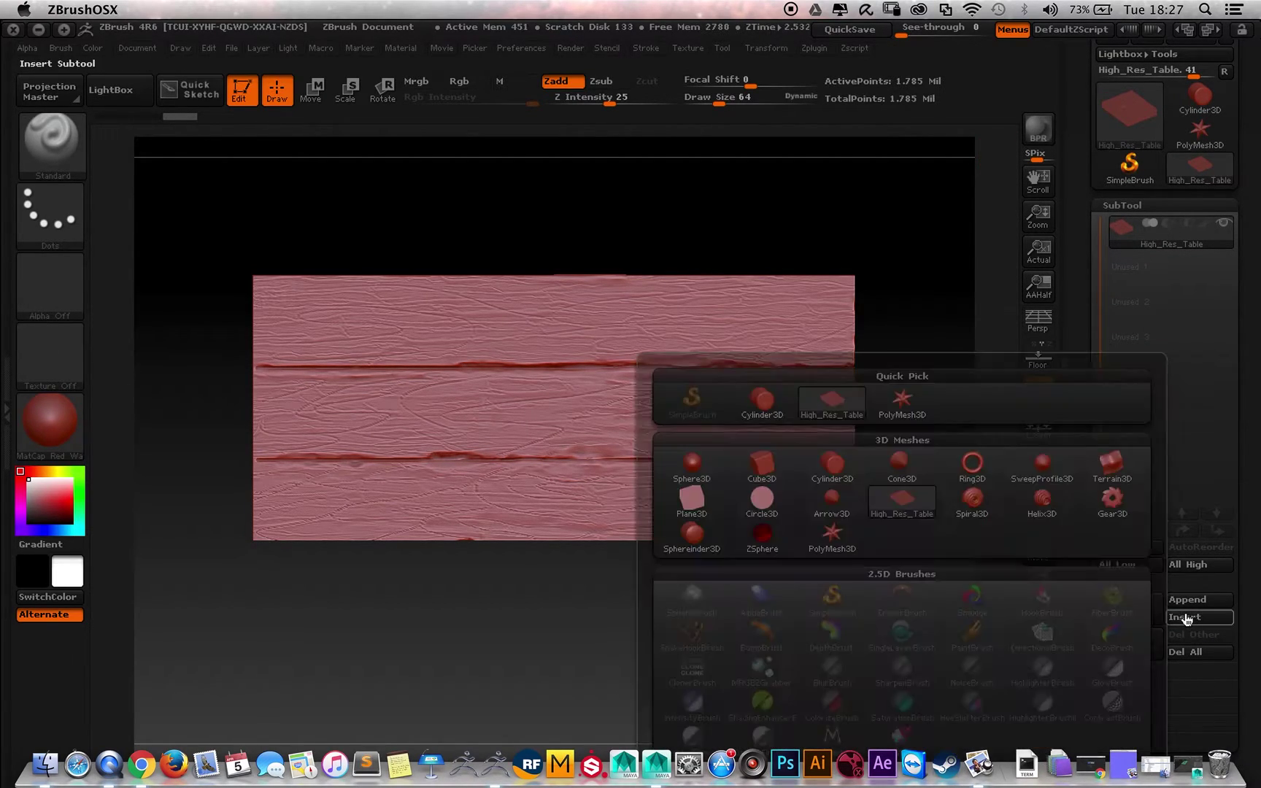
click(972, 502)
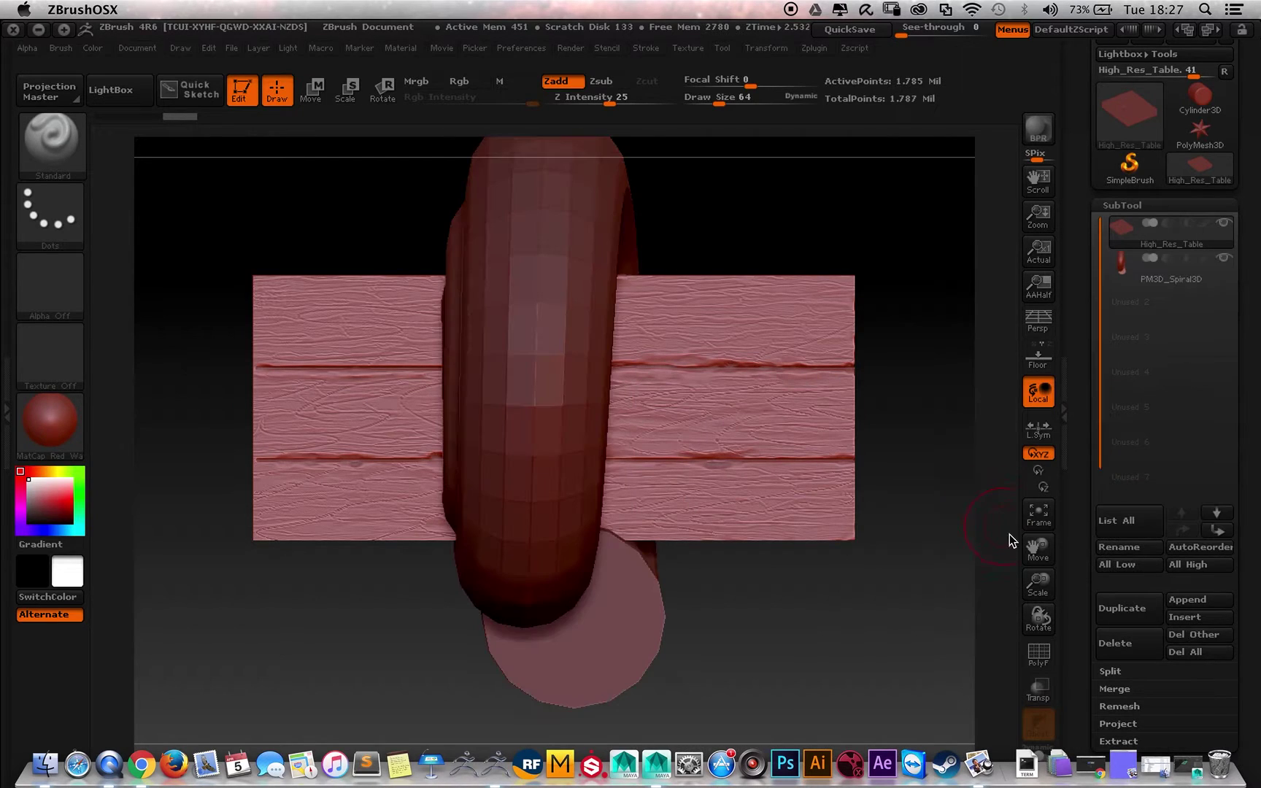
click(1166, 278)
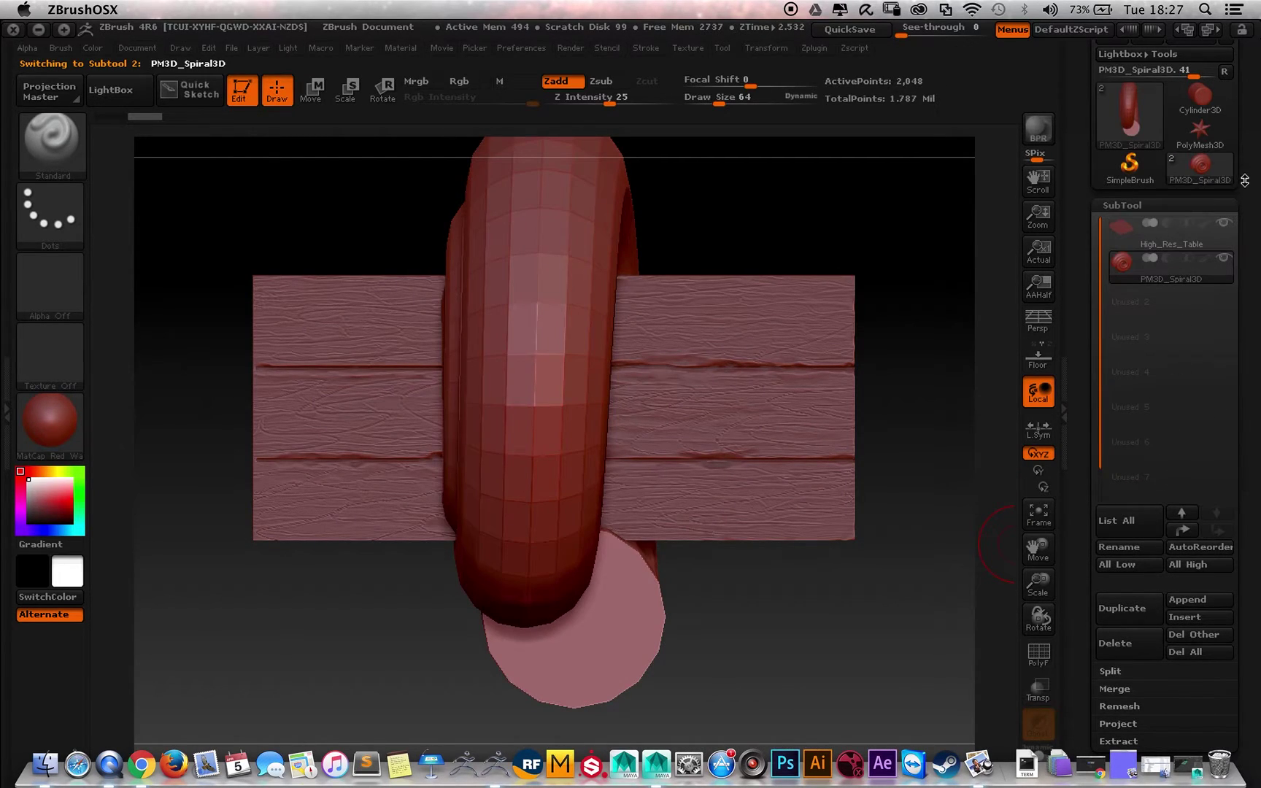
drag(1244, 181, 1241, 254)
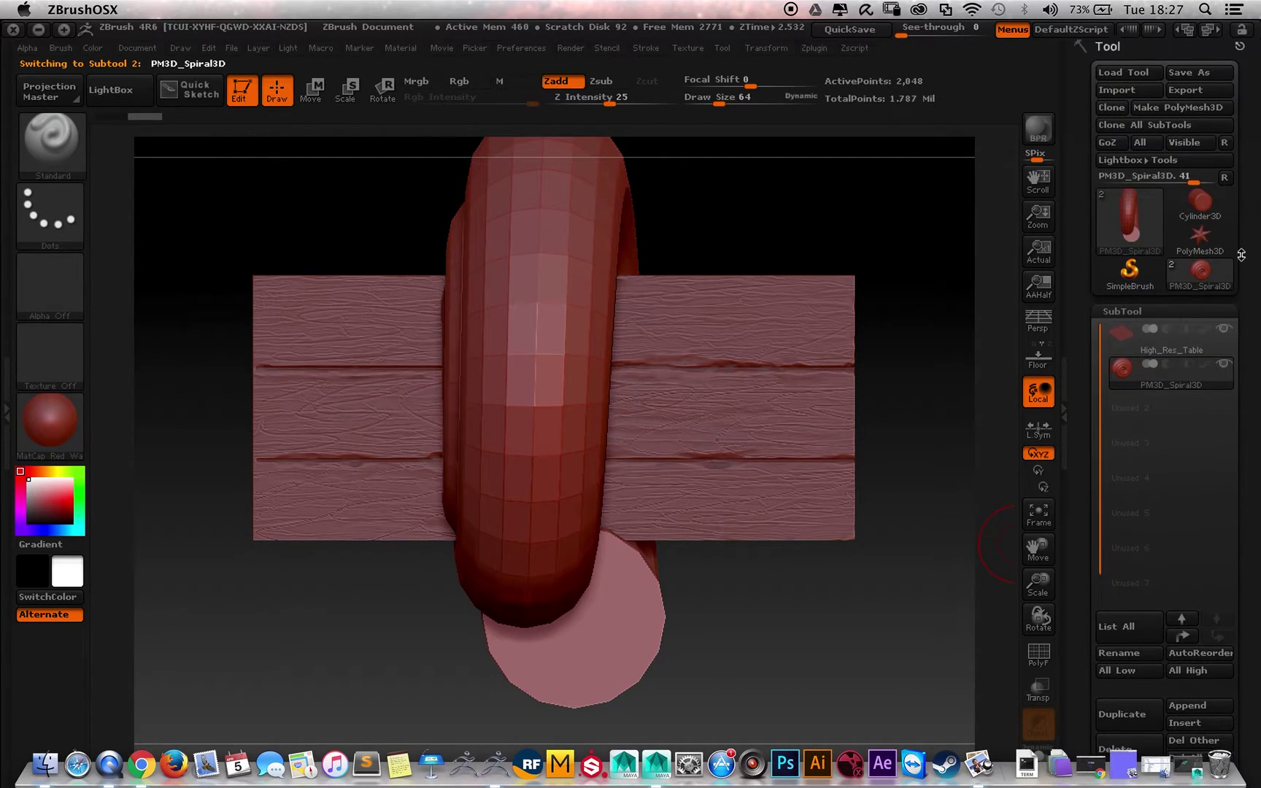
Step: Import Low_Res_Table.obj into the spiral subtool and switch to Move transpose
click(1116, 90)
click(436, 220)
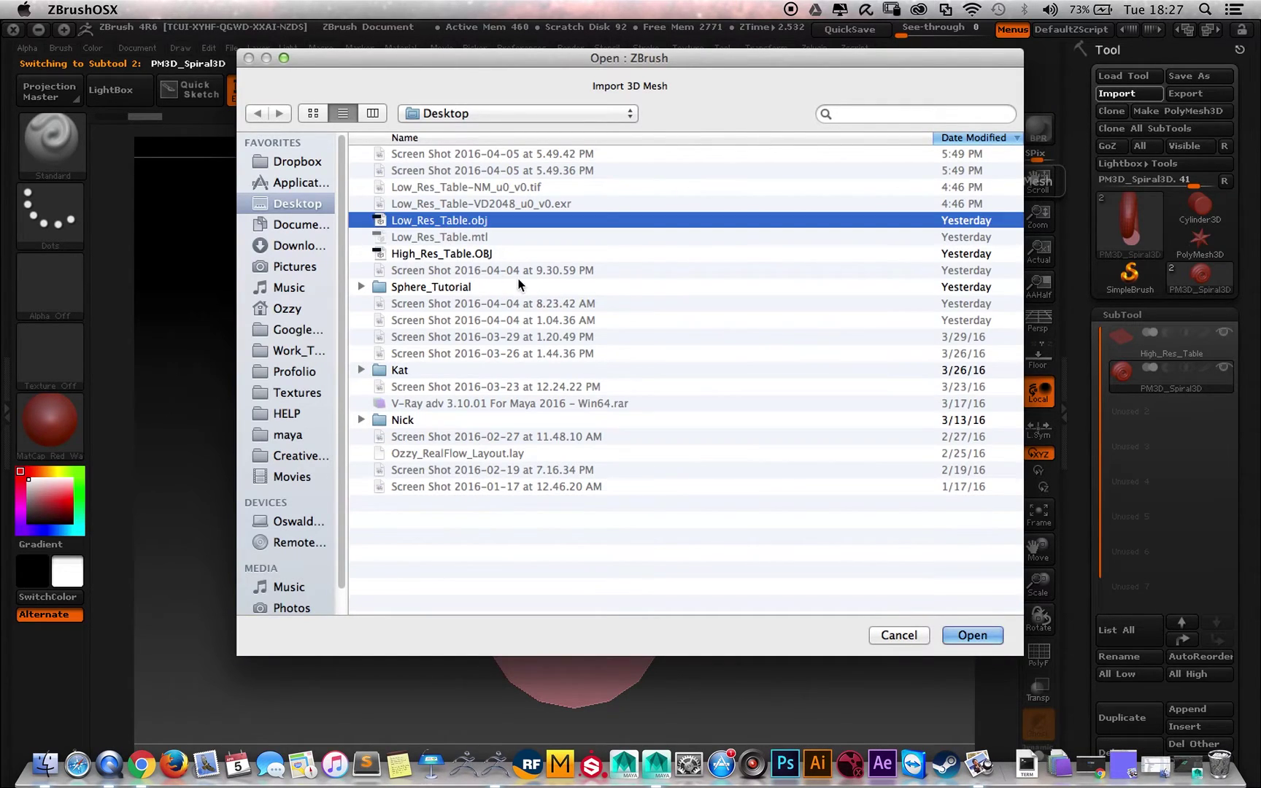
click(971, 635)
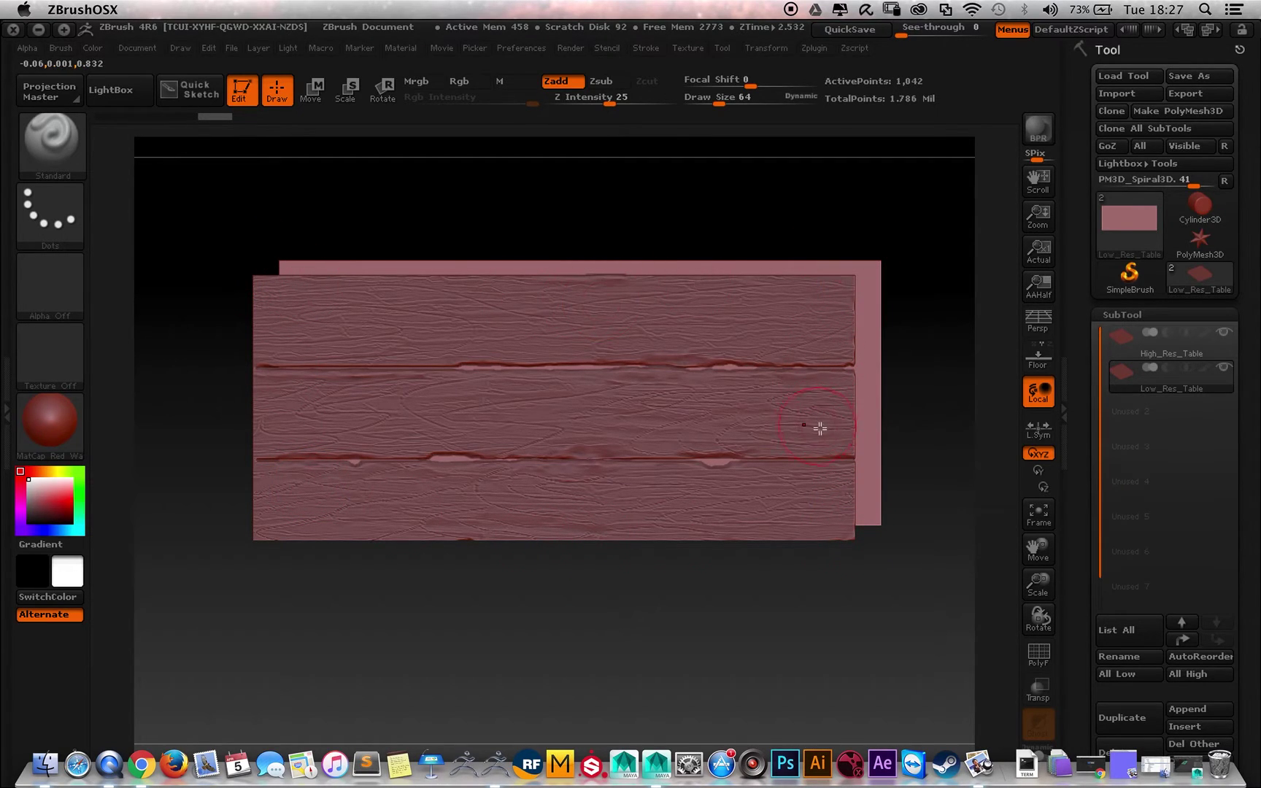
click(310, 89)
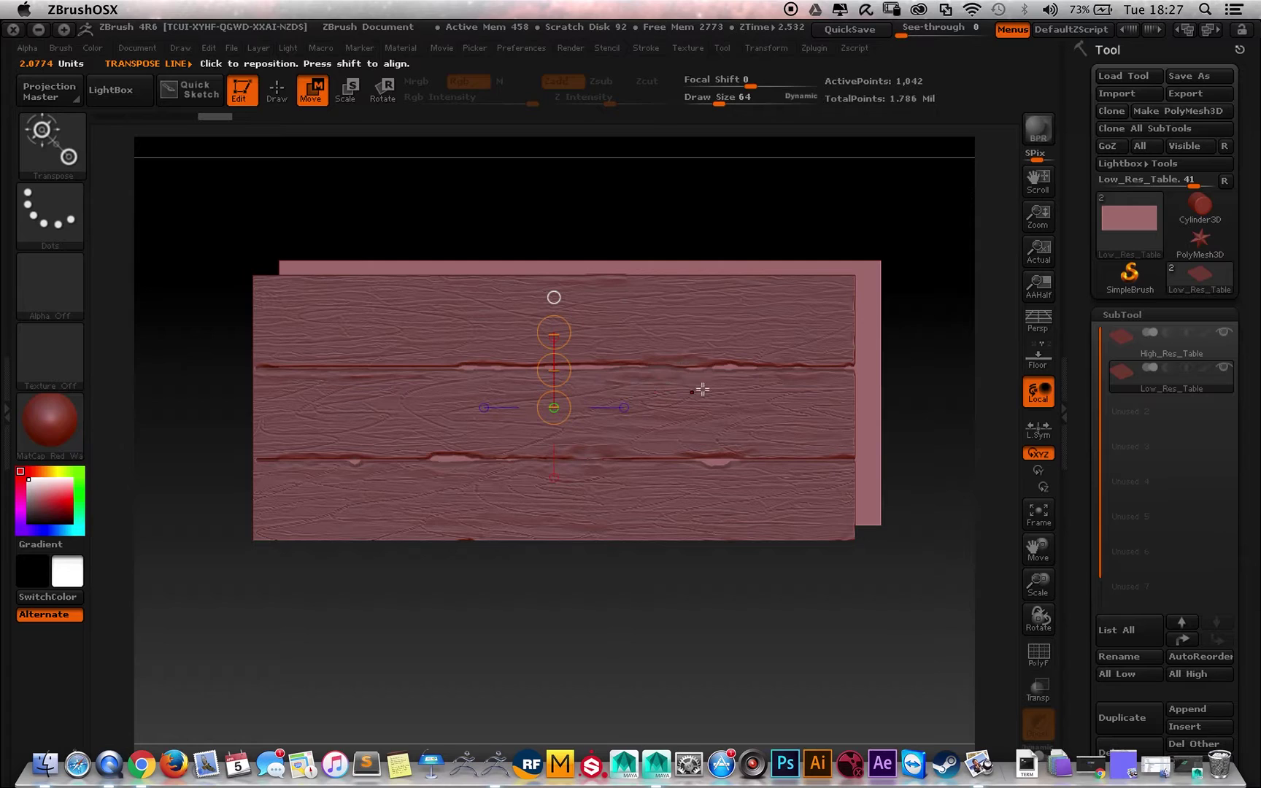
Step: Slide the Low_Res_Table plane onto the high-res plank, checking the alignment edge-on
drag(866, 398, 806, 414)
key(ctrl+shift+z)
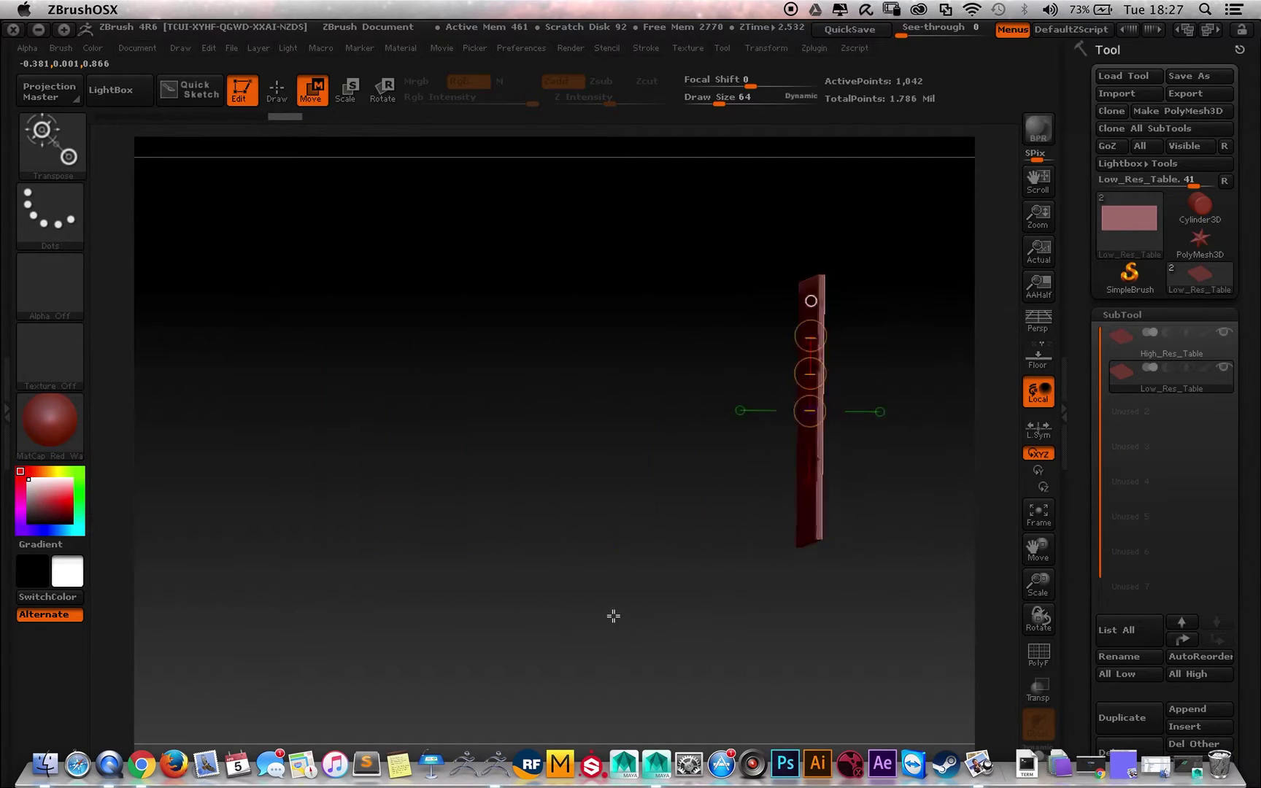
key(ctrl+z)
key(ctrl+shift+z)
key(ctrl+shift+z)
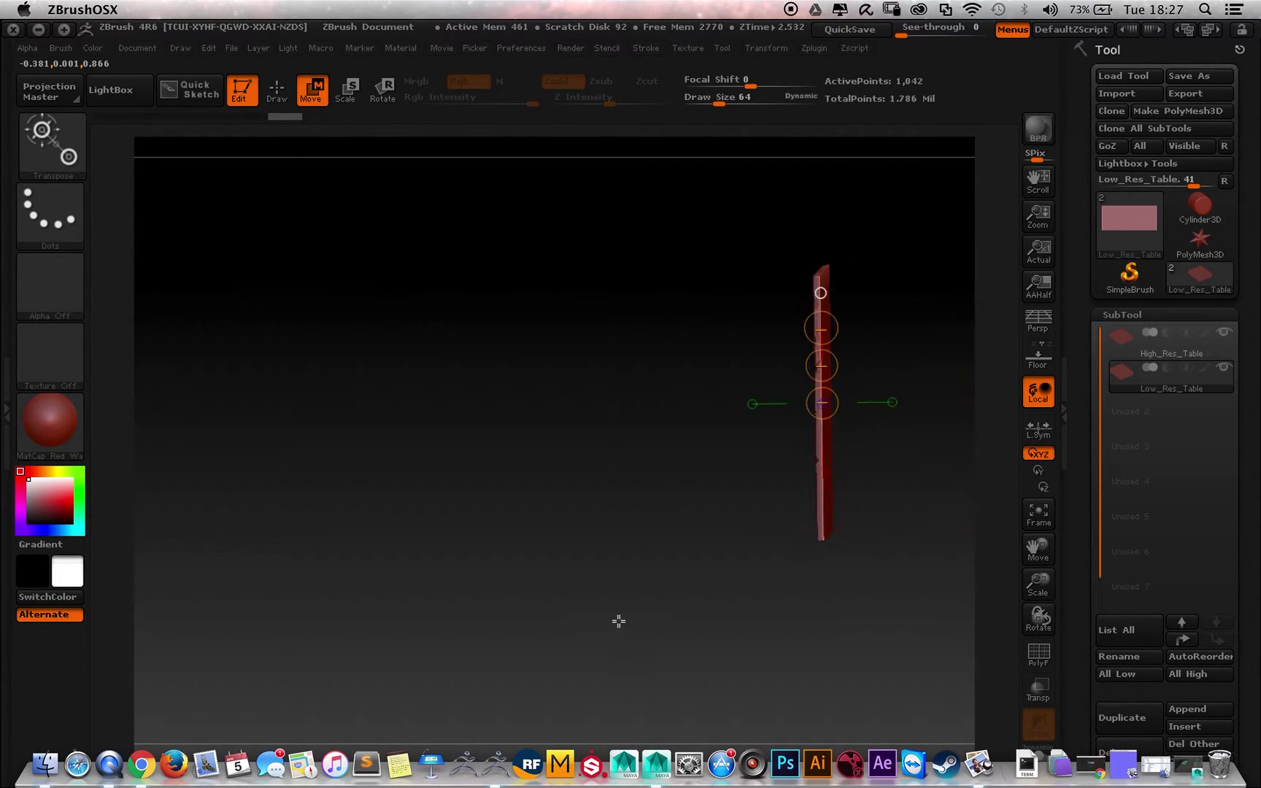
key(ctrl+shift+z)
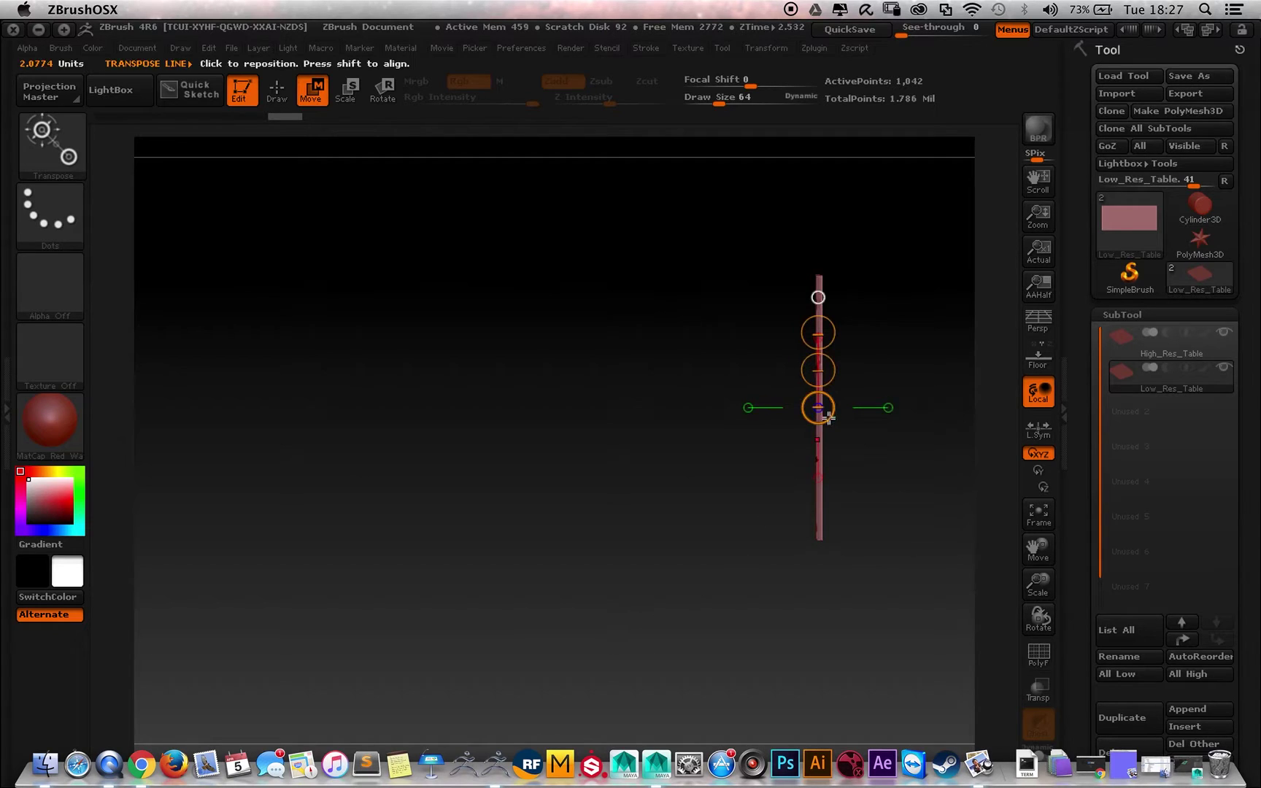
click(822, 503)
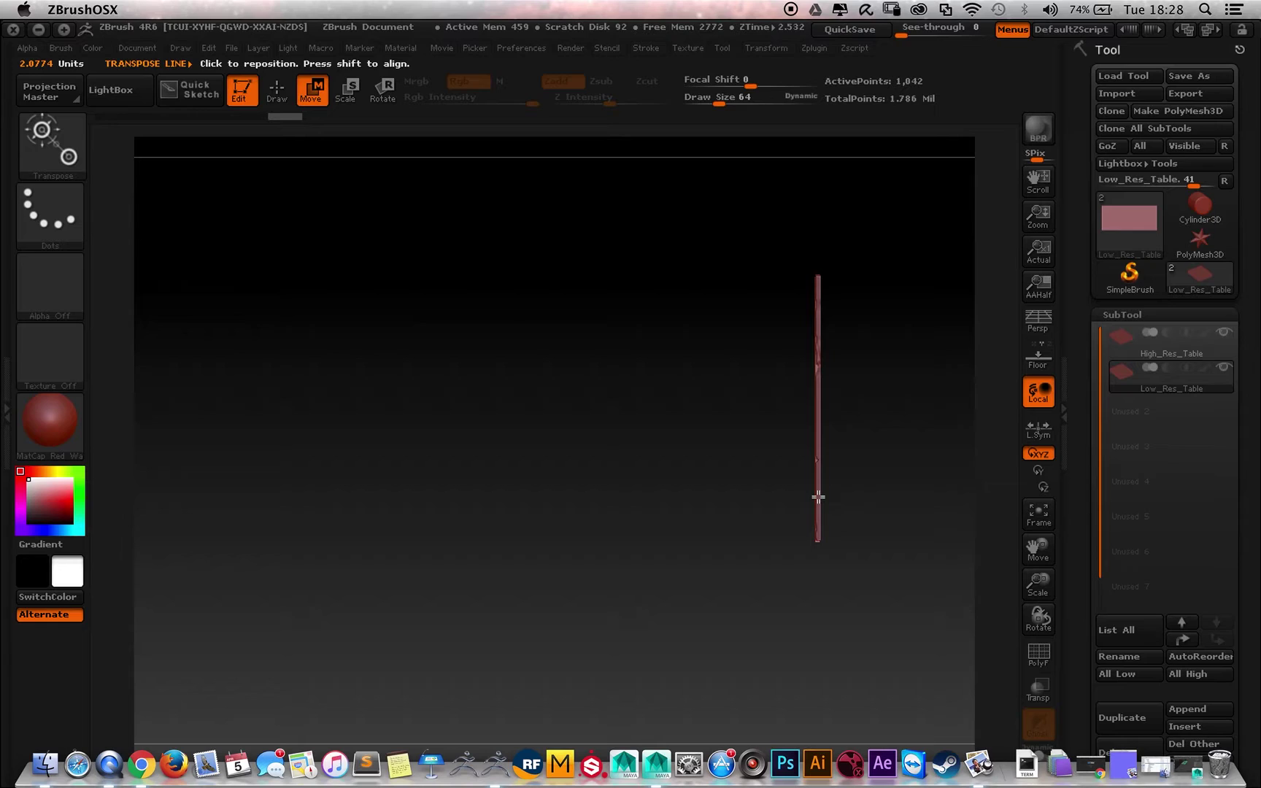
click(810, 496)
shift+drag(624, 538, 650, 548)
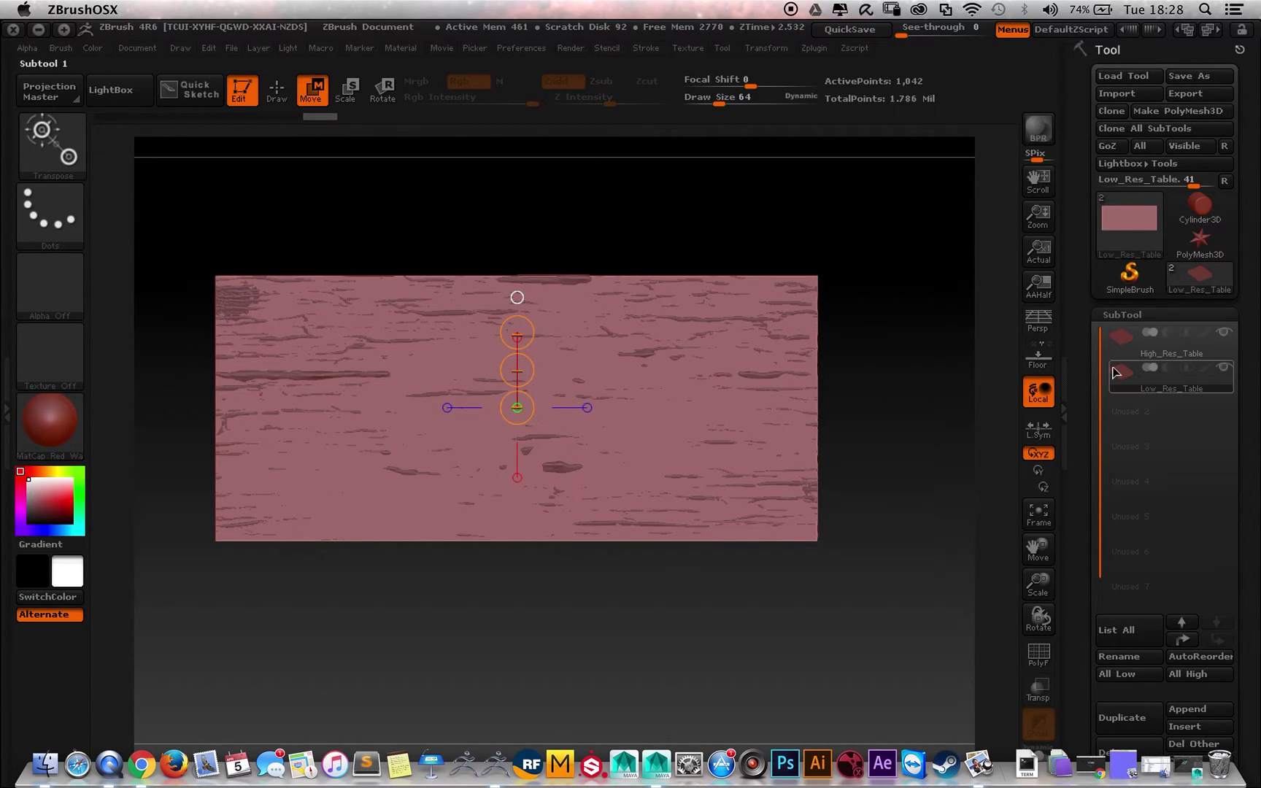
Step: Select Low_Res_Table, expand the Geometry and Project settings, and return to Draw mode
click(1129, 389)
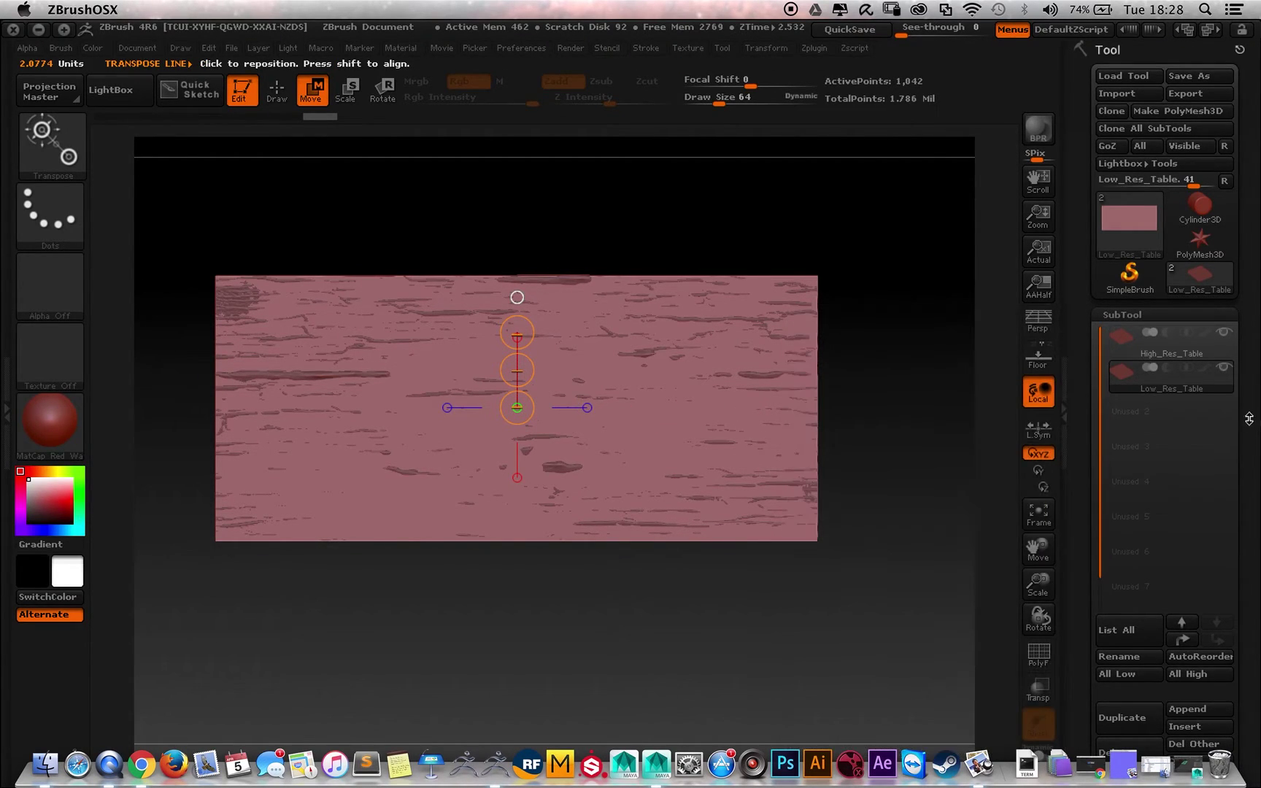
scroll(1244, 420, down, 10)
scroll(1237, 242, up, 1)
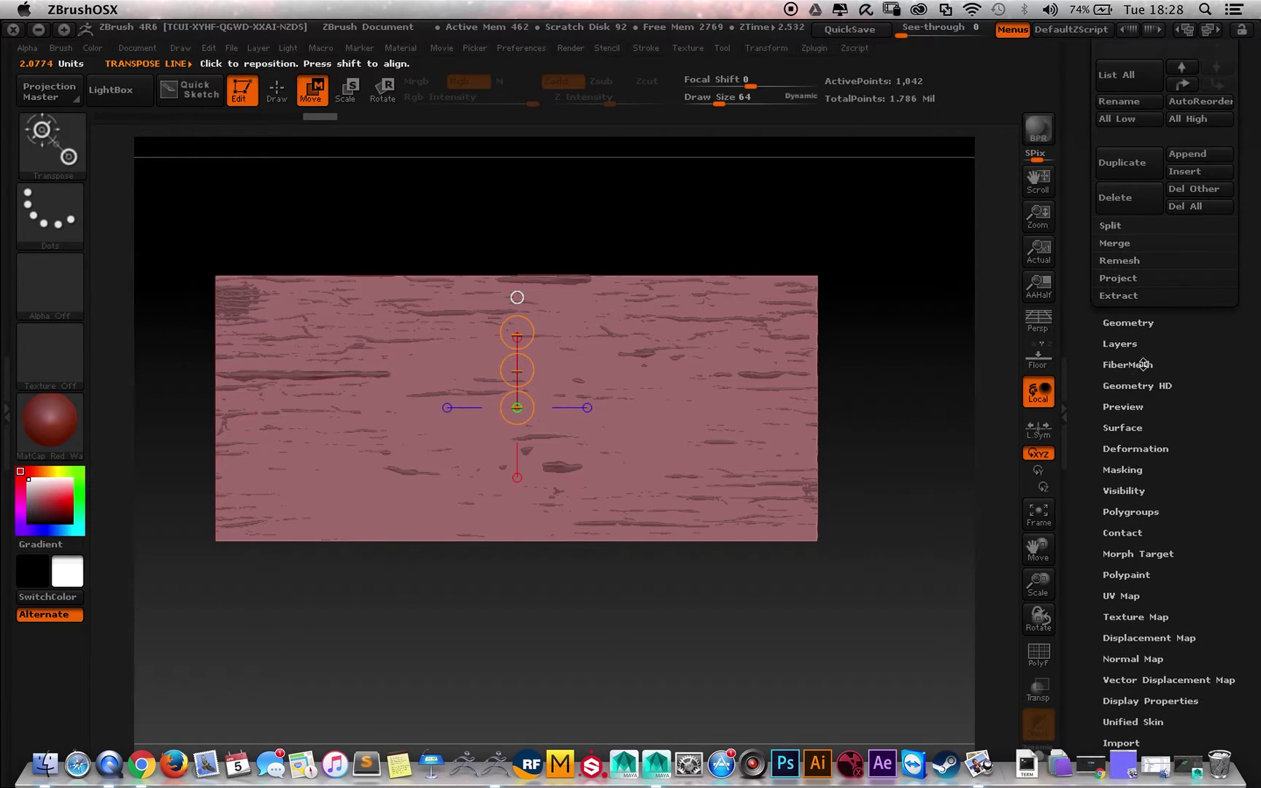
click(1113, 322)
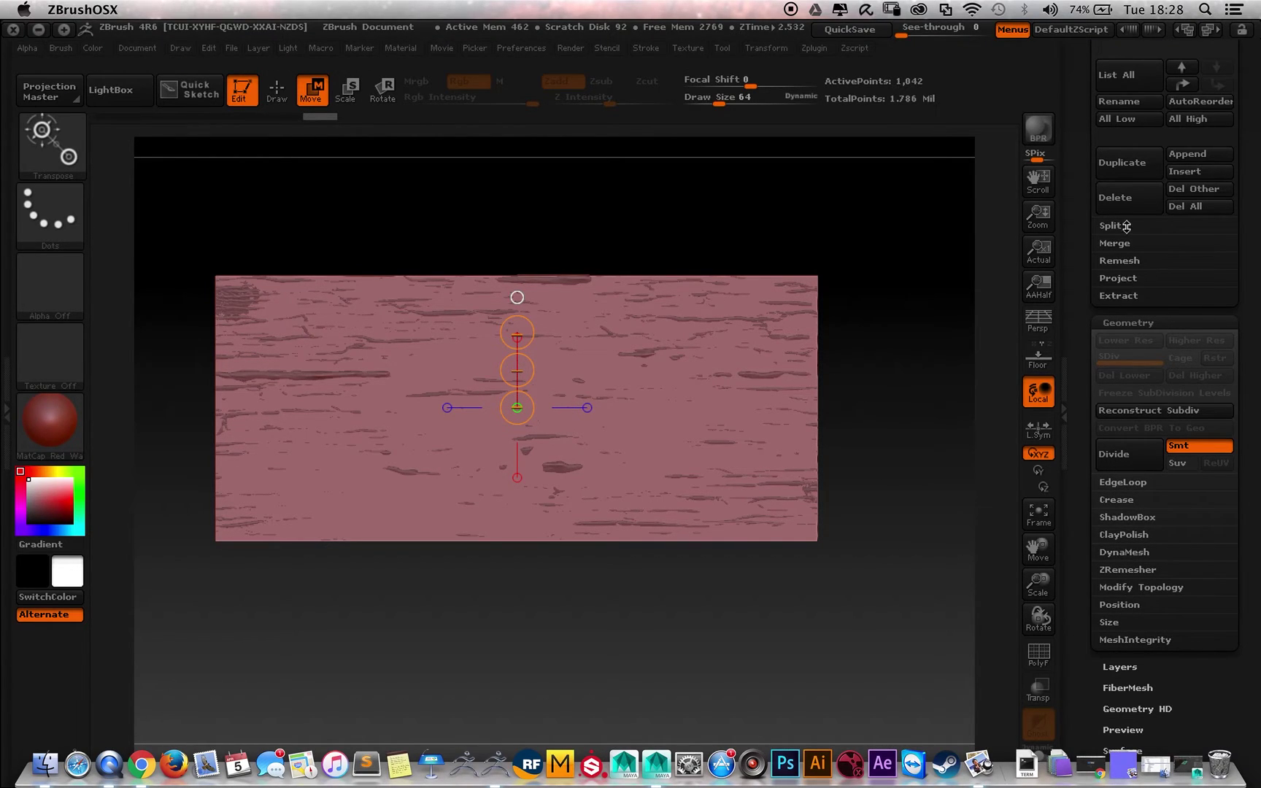
click(1128, 279)
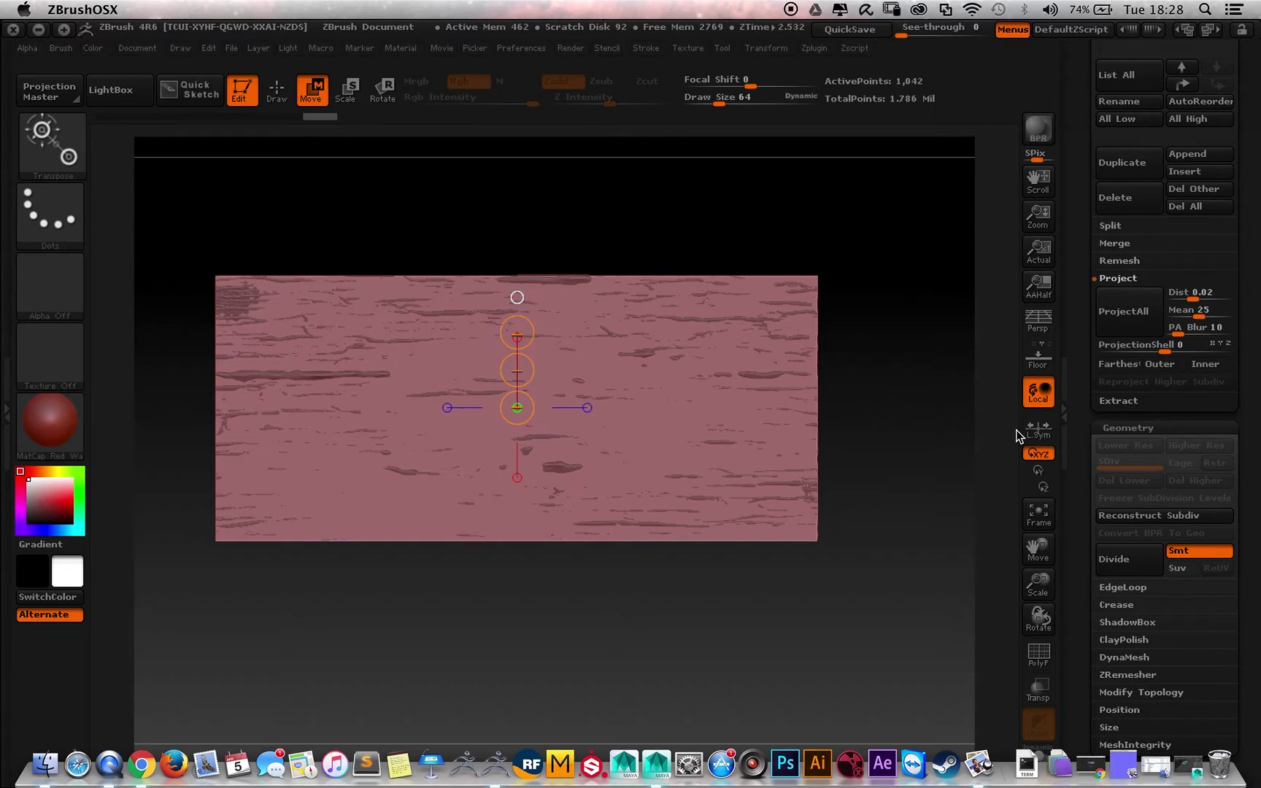
scroll(1247, 167, up, 5)
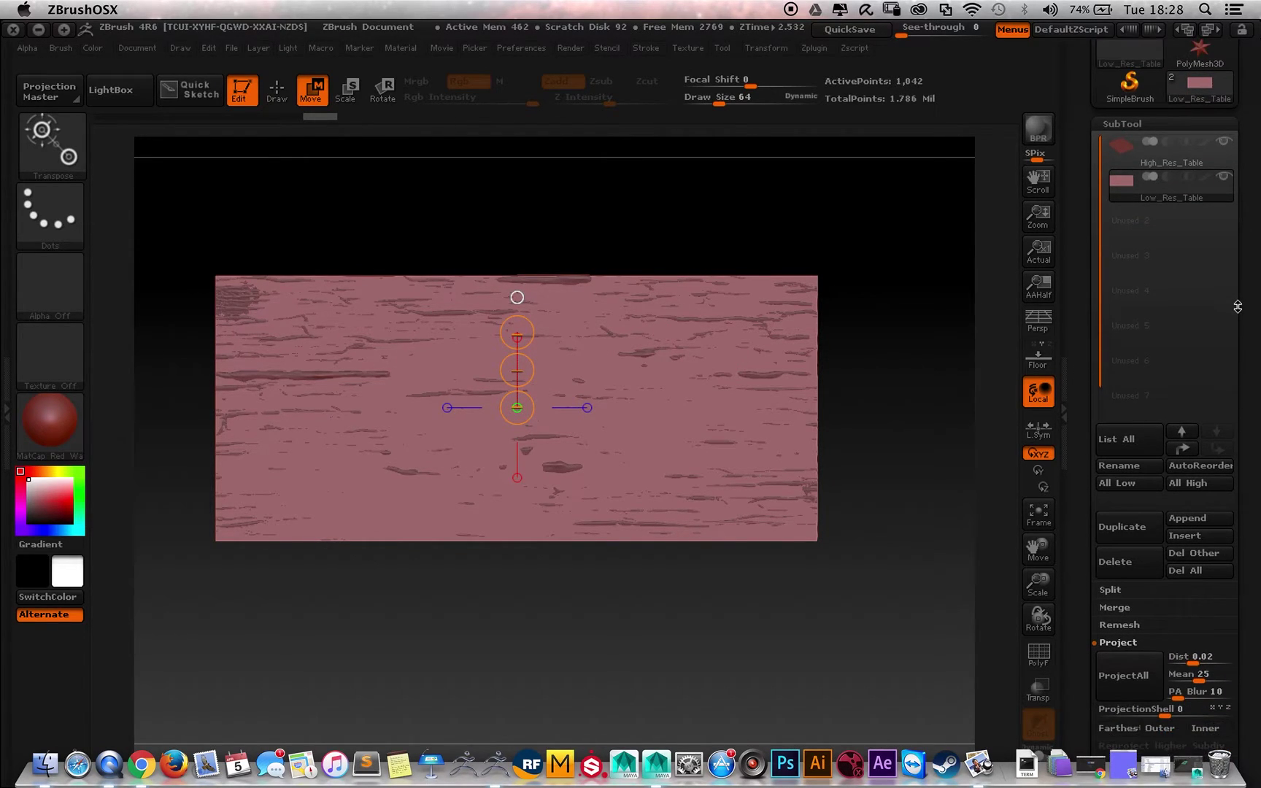
scroll(1238, 306, down, 5)
scroll(1213, 165, down, 1)
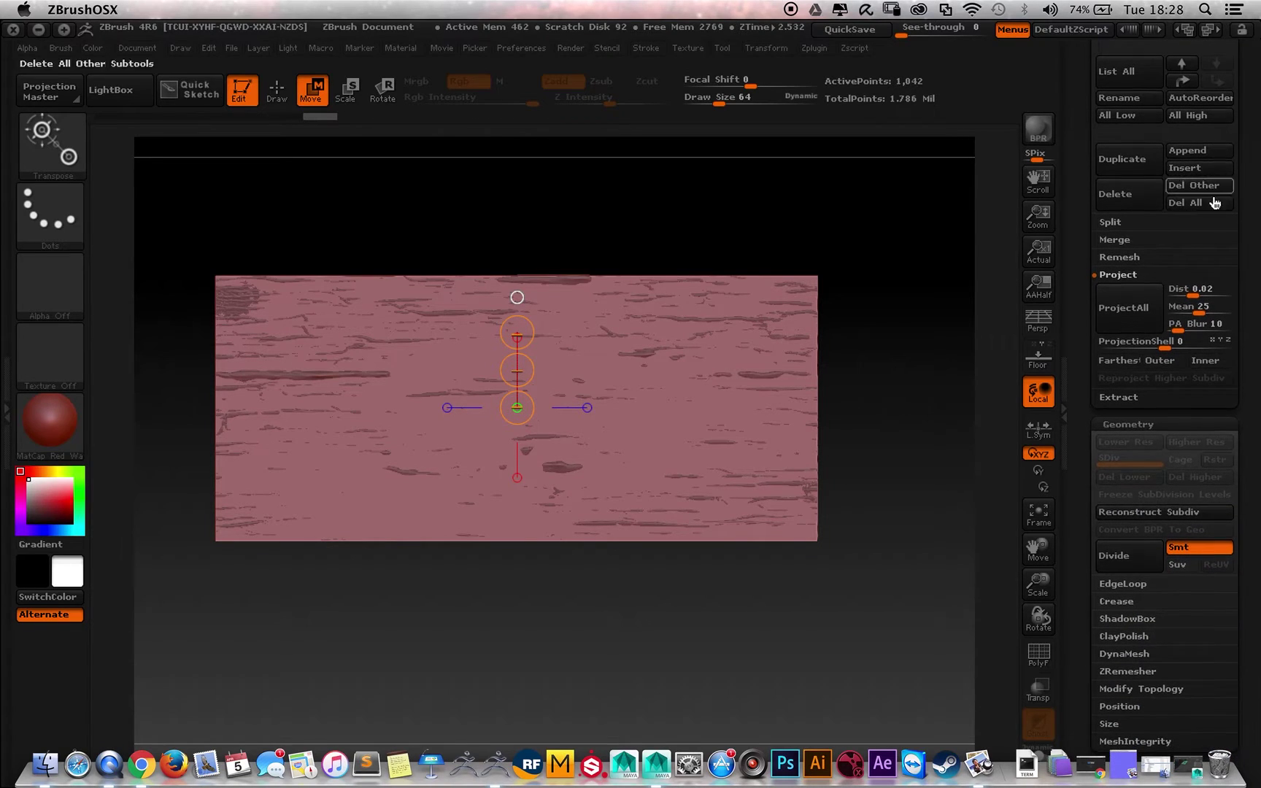
click(277, 92)
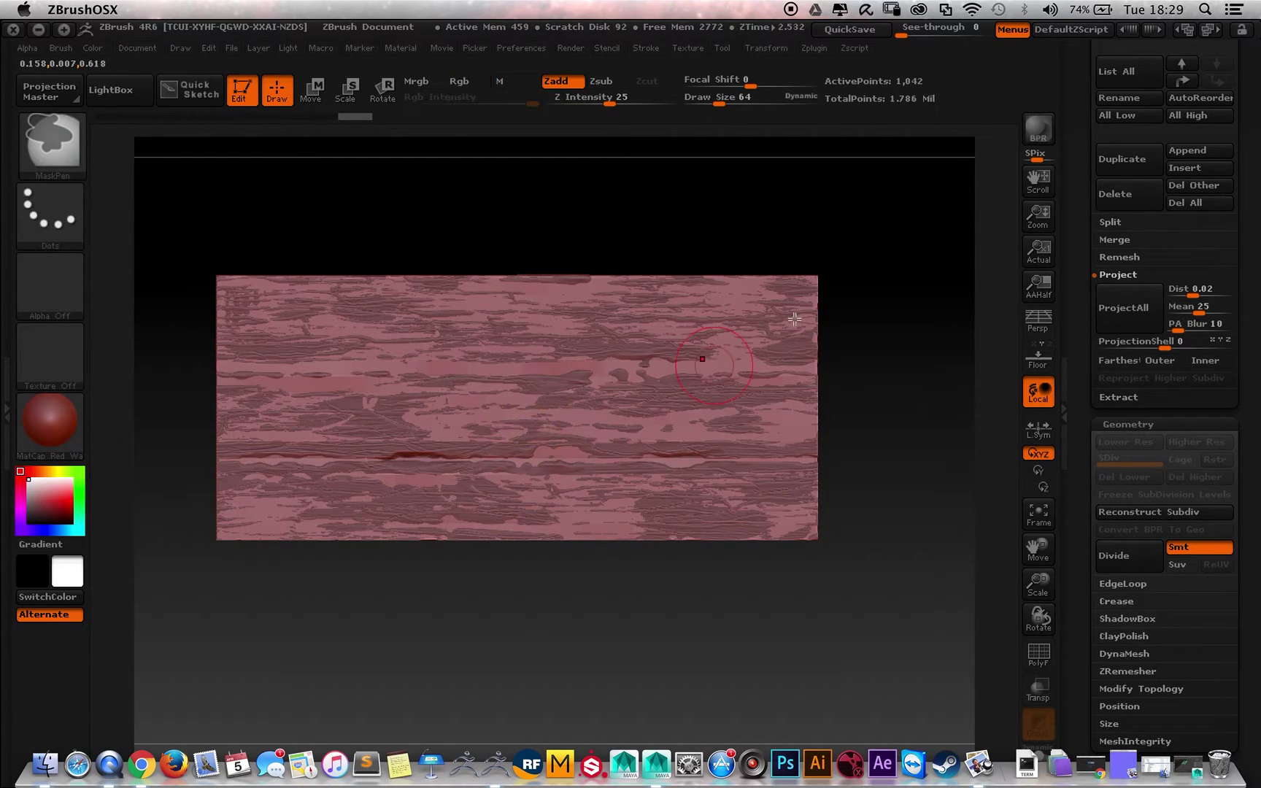
Step: Divide the low-res plank up to SDiv 5, running Project All at levels 4 and 5
key(ctrl+z)
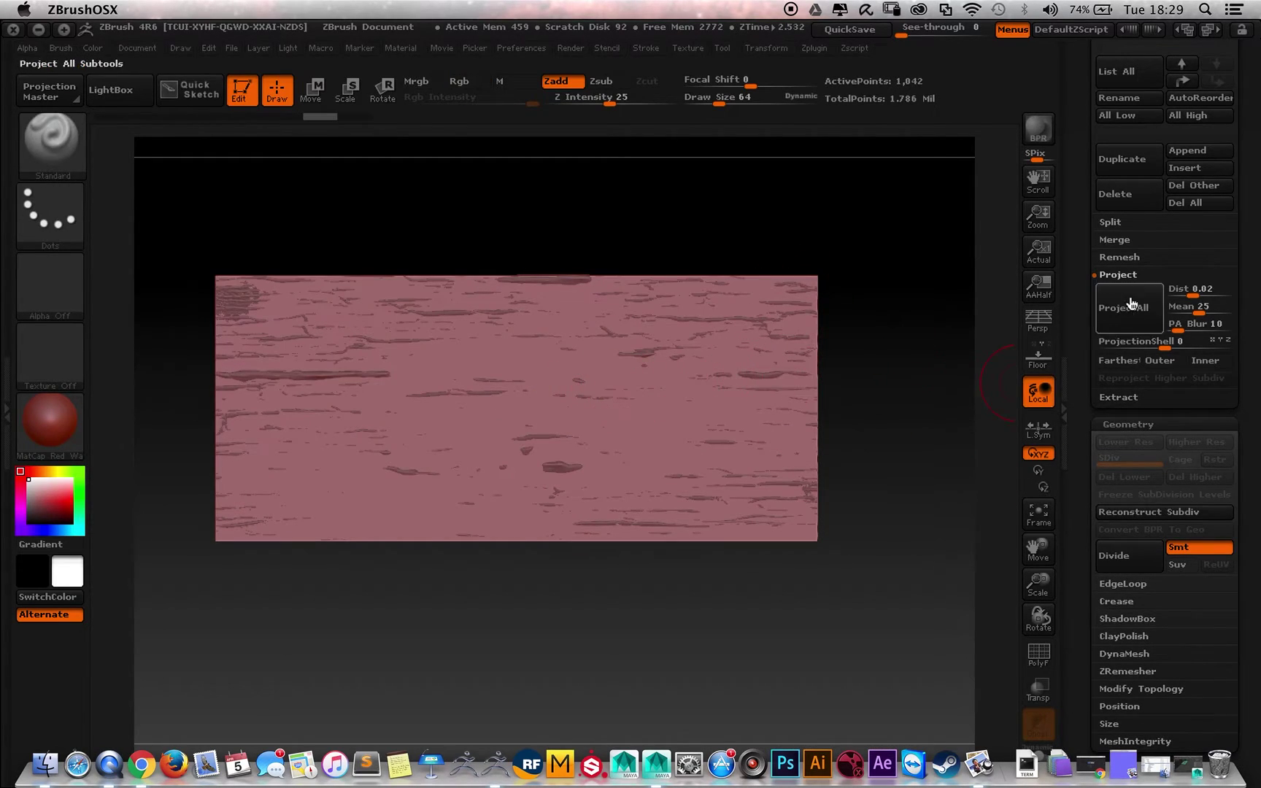
click(1114, 556)
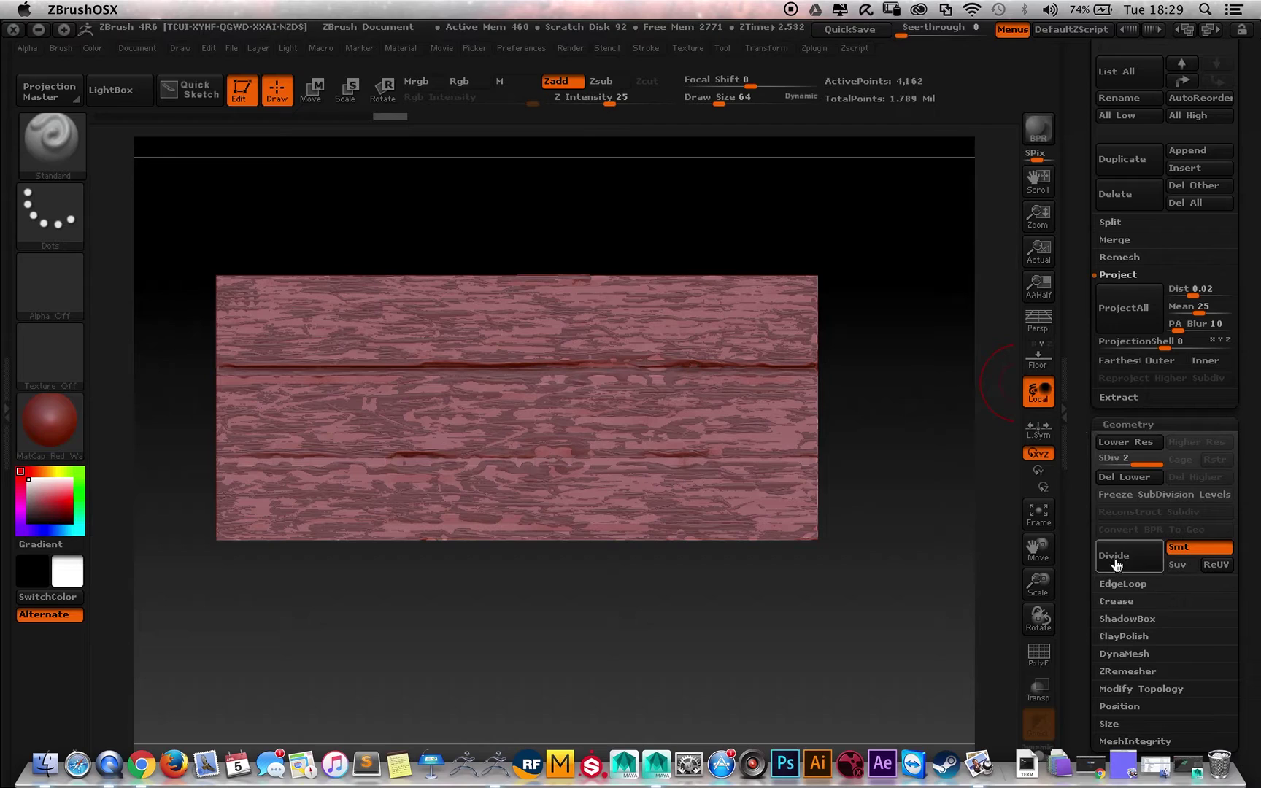
click(1114, 558)
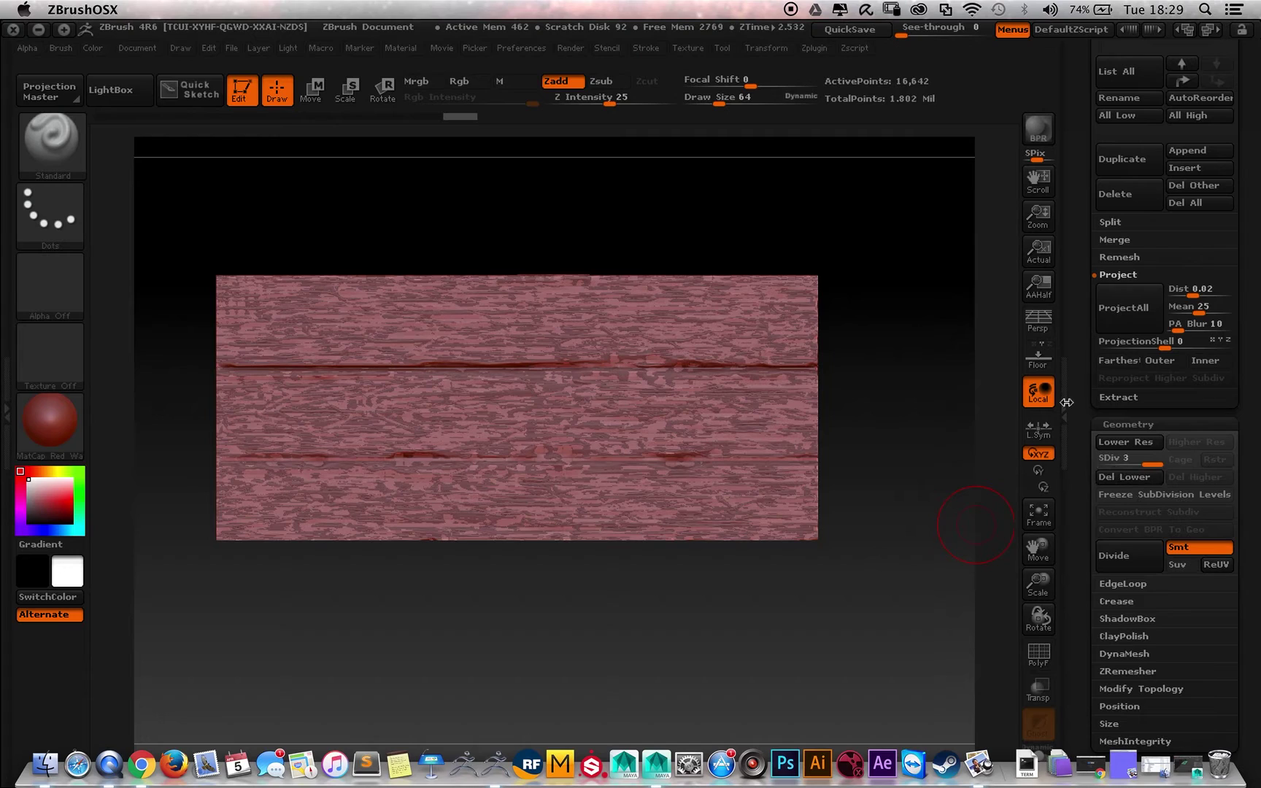
click(1114, 562)
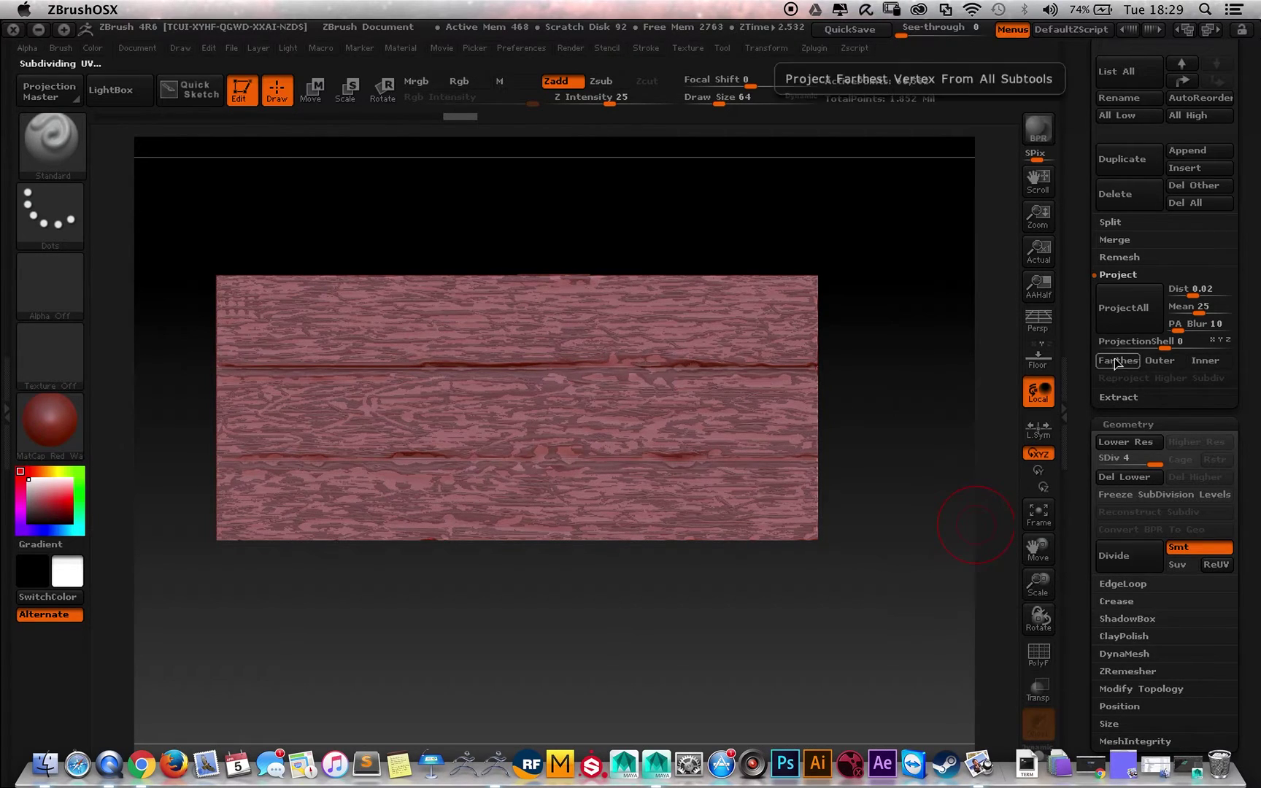
click(1122, 319)
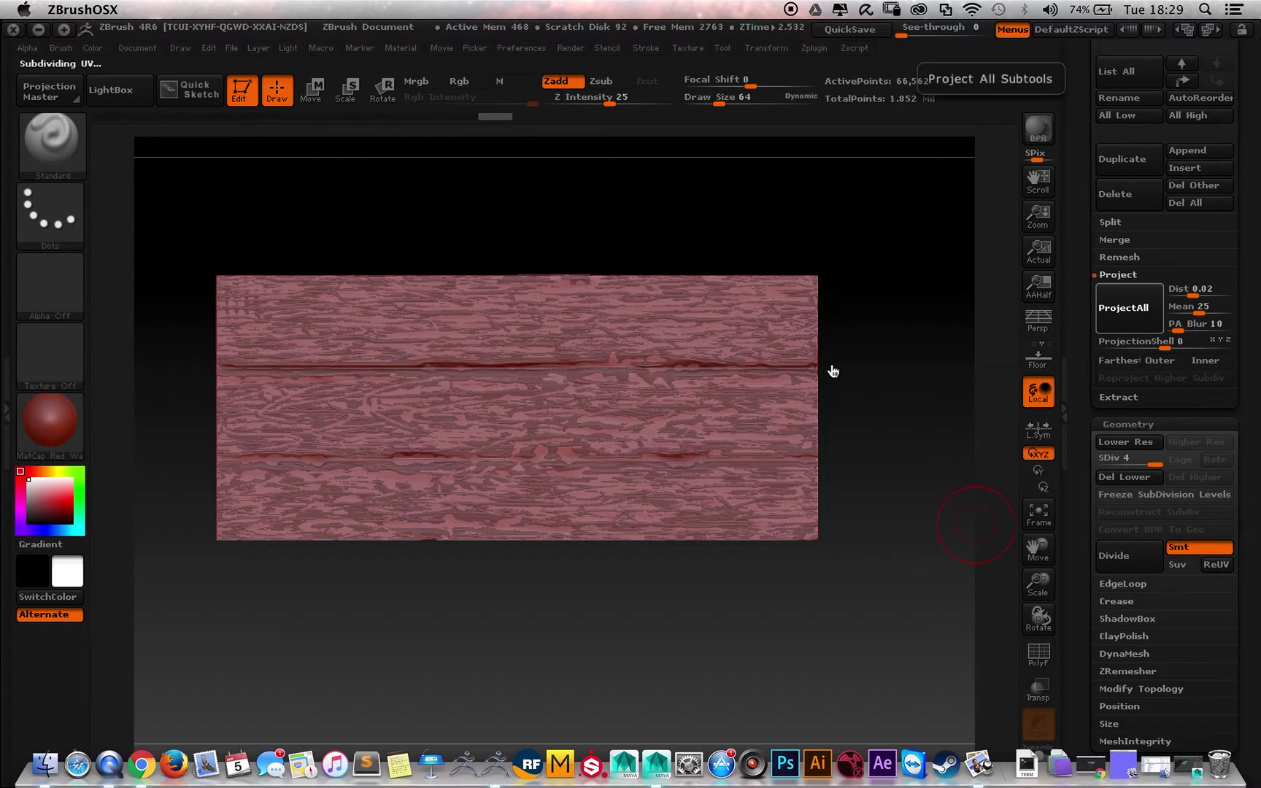
click(1120, 562)
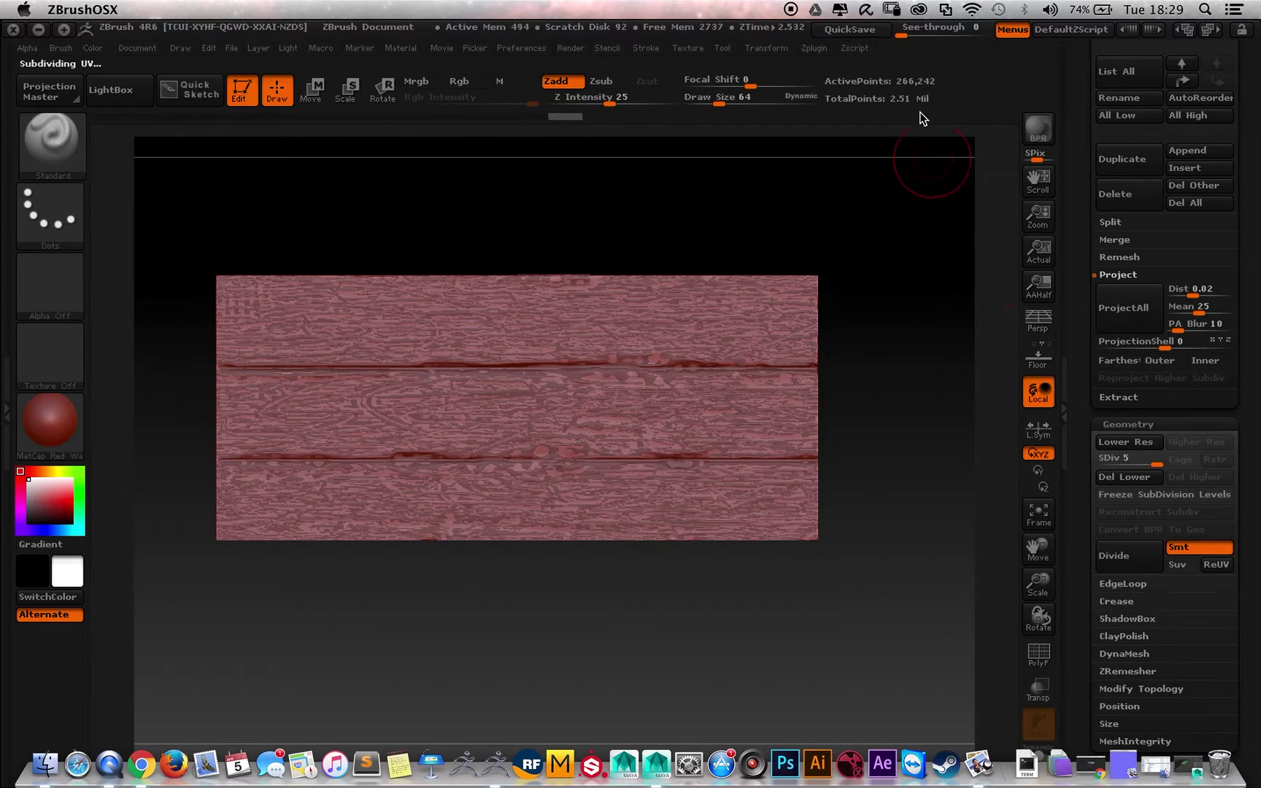
click(1122, 320)
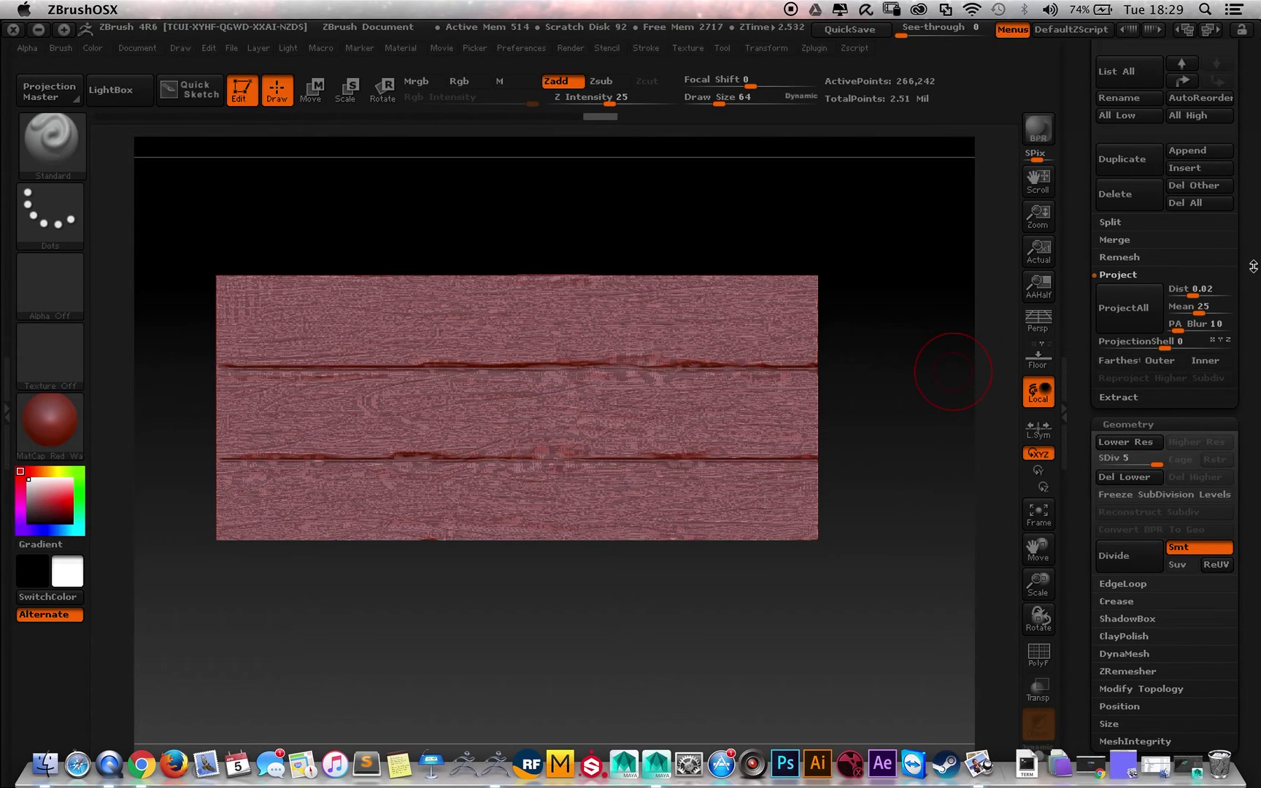
Step: Toggle High_Res_Table and Low_Res_Table visibility to compare the projected wood detail
drag(1250, 269, 1238, 443)
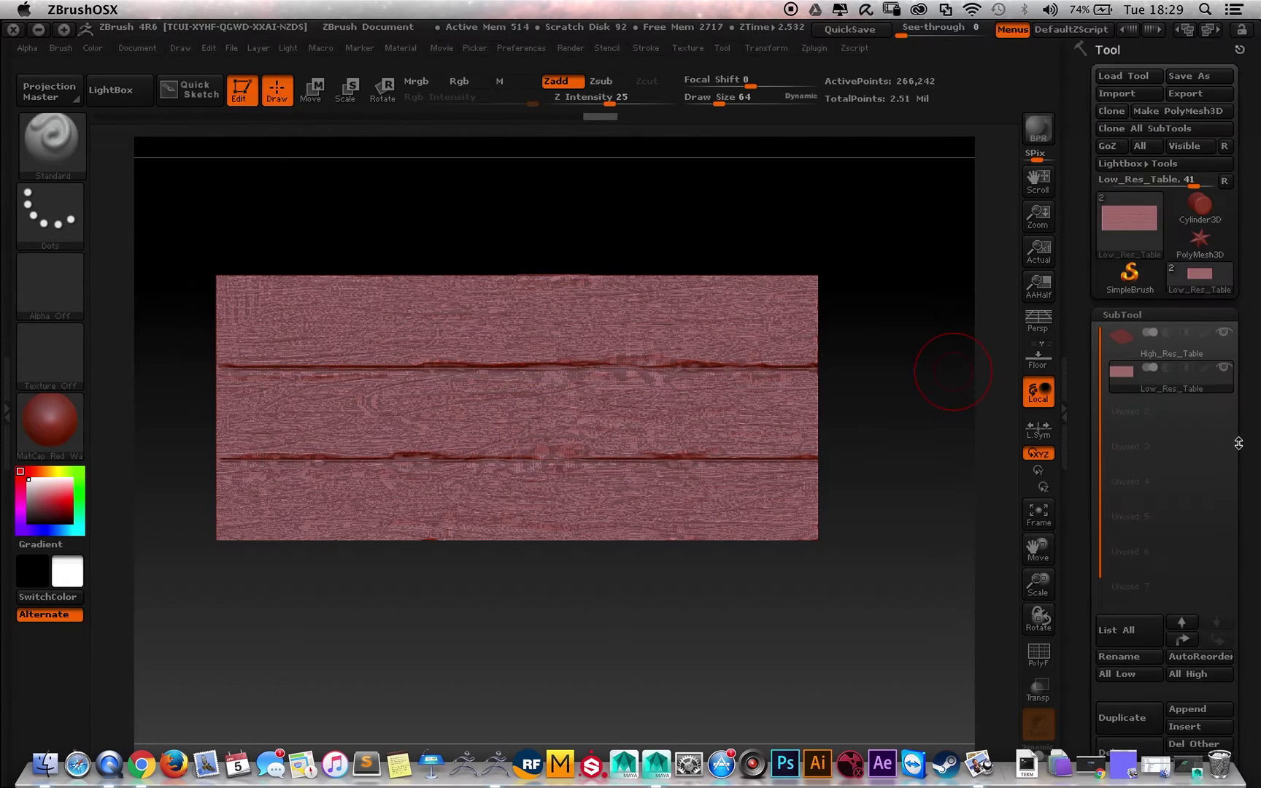
click(1223, 332)
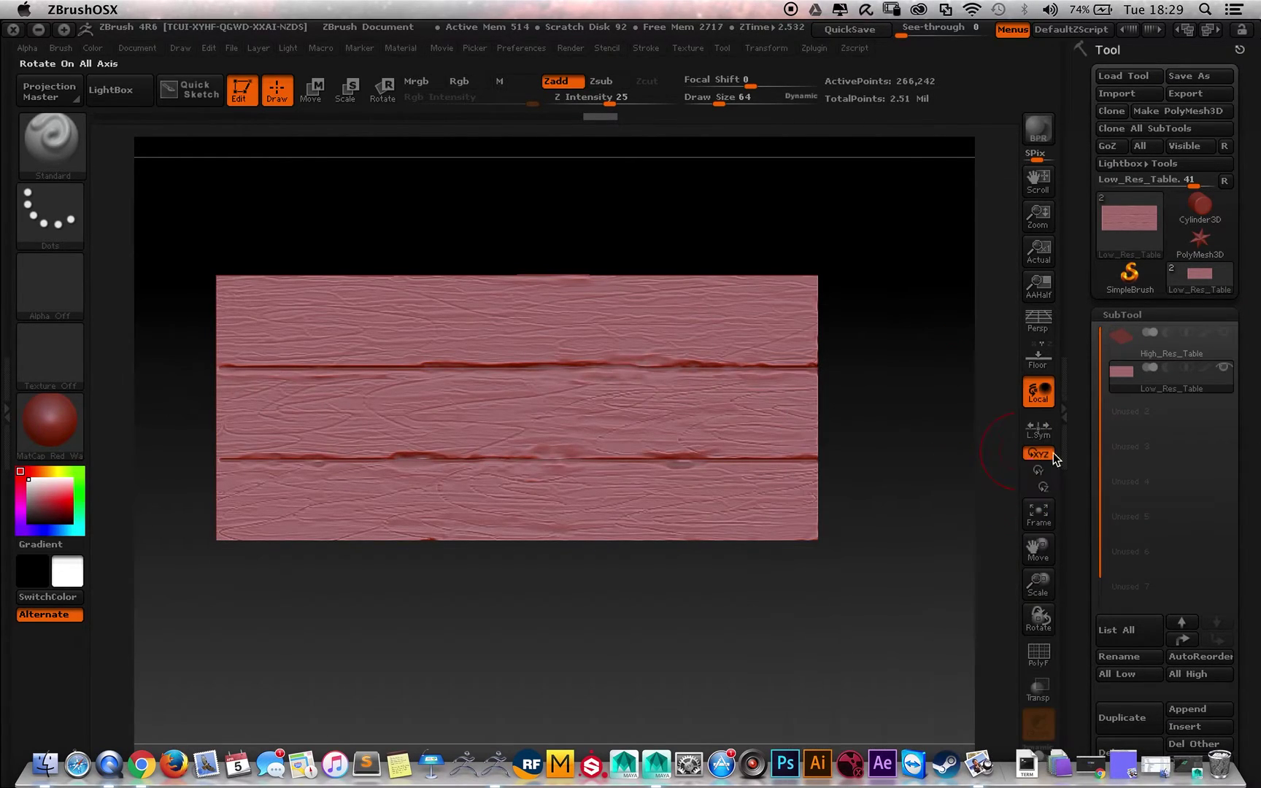
click(1144, 392)
click(1225, 353)
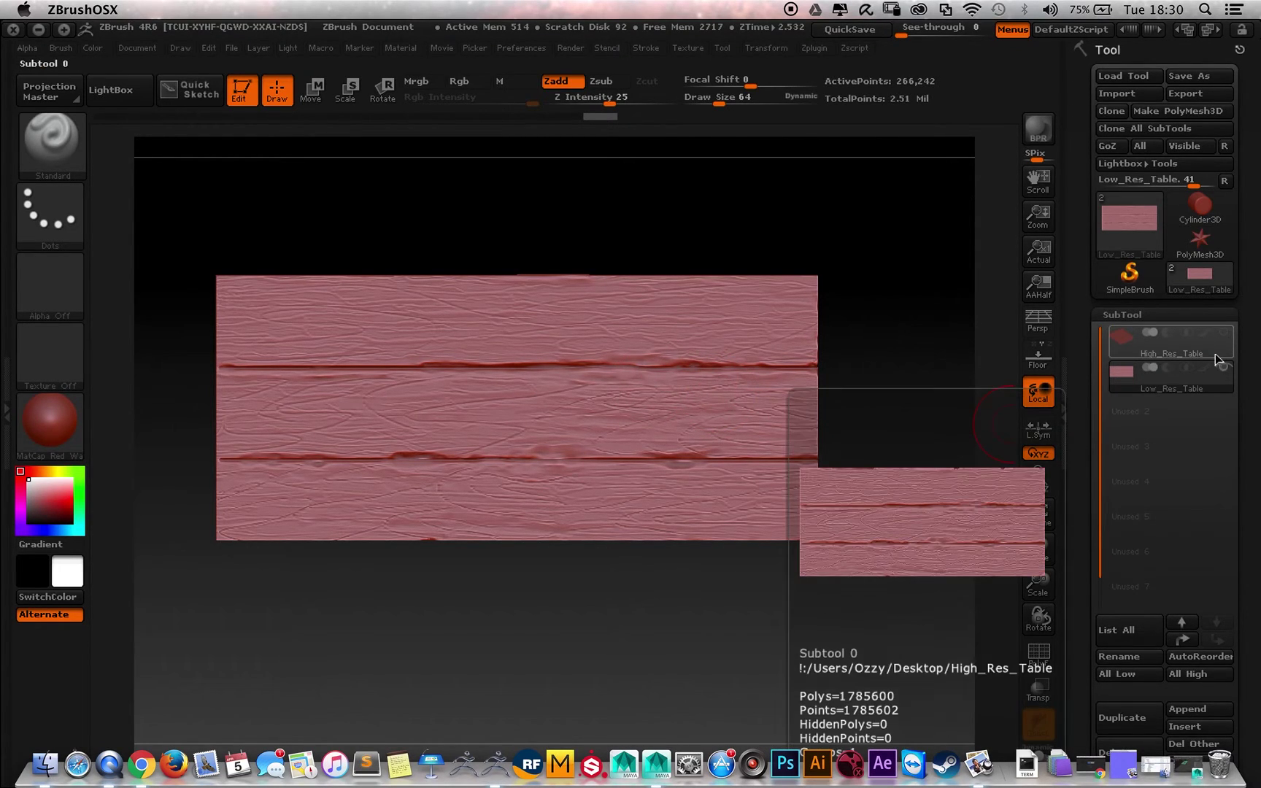
click(1196, 354)
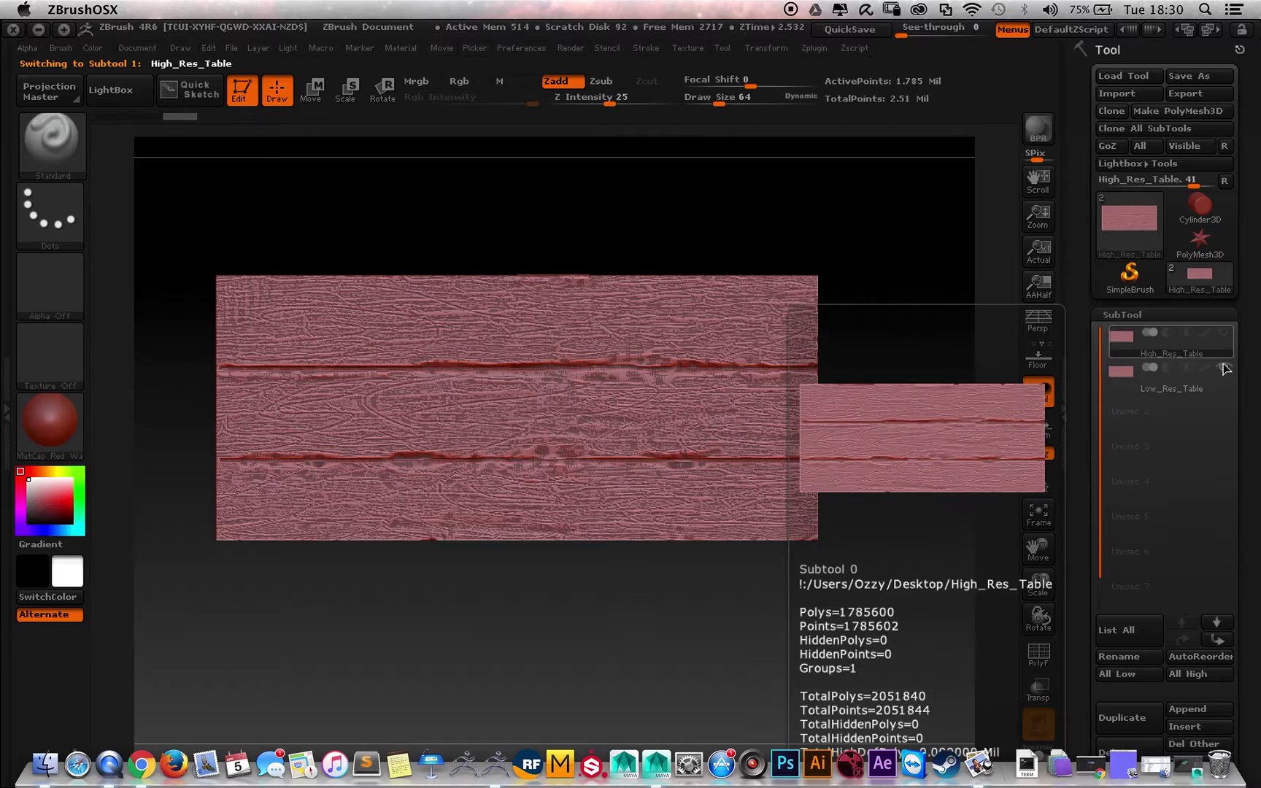
click(1225, 334)
click(1225, 336)
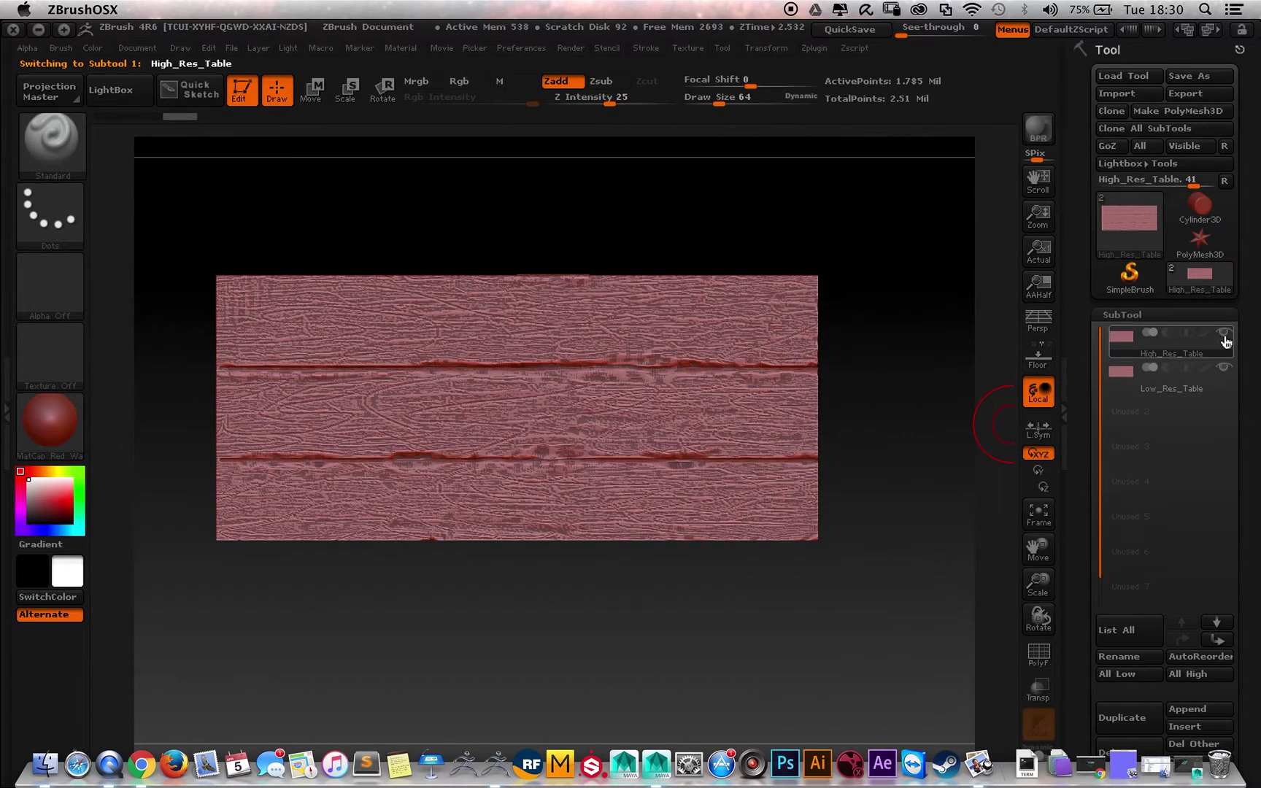
click(1225, 368)
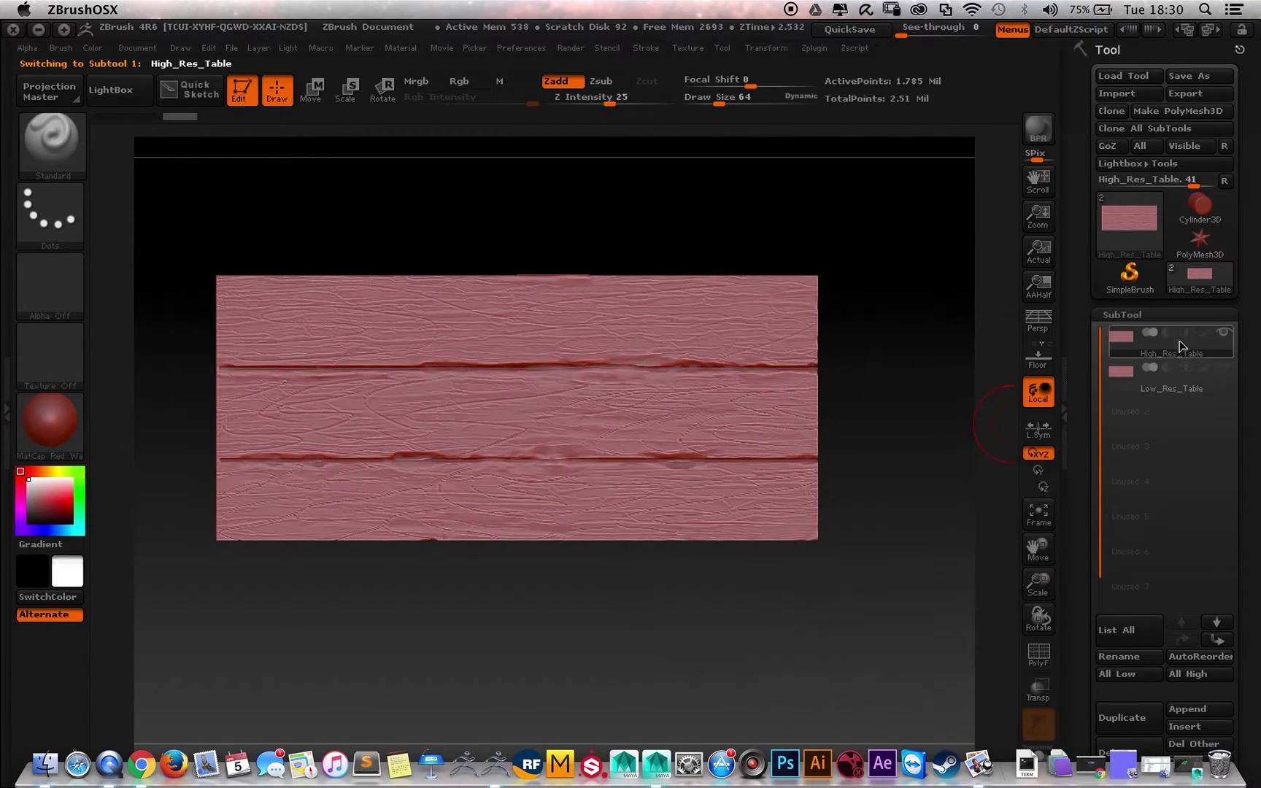
click(1223, 336)
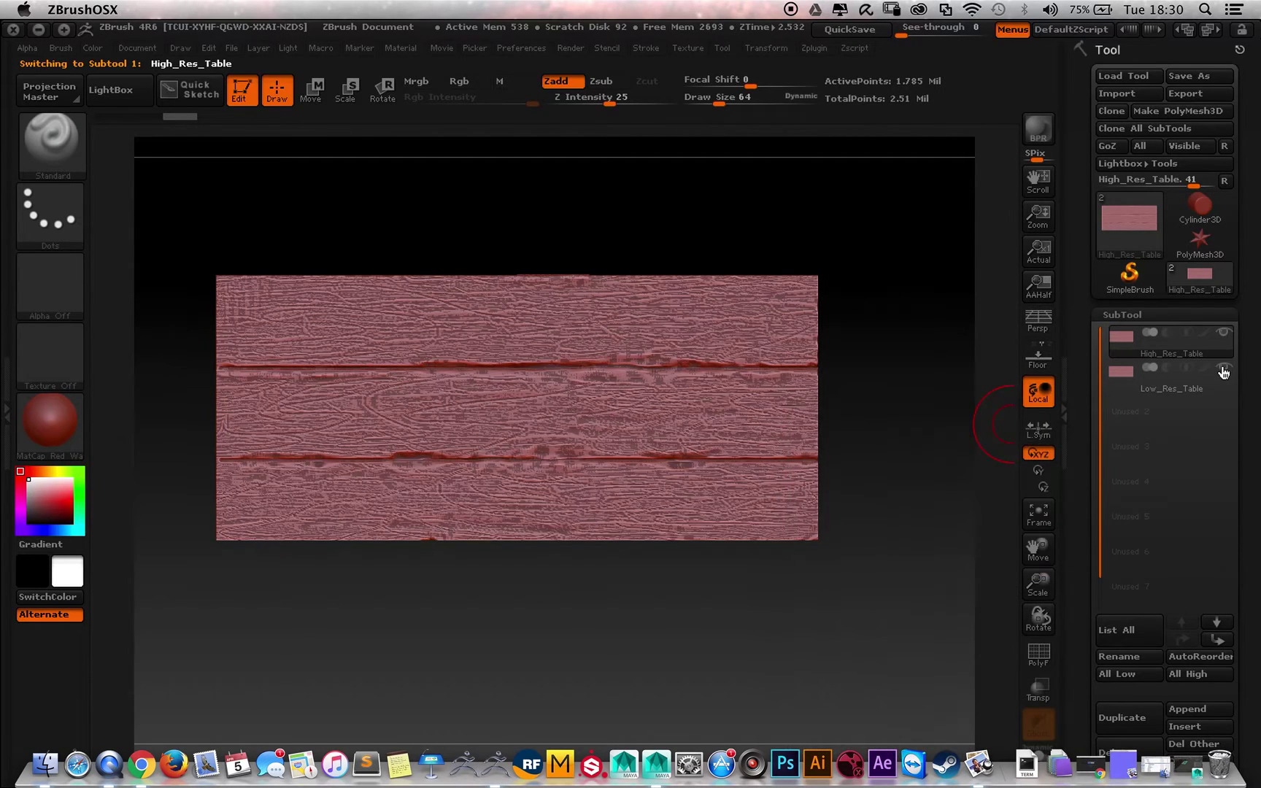
click(1224, 346)
Step: Make Low_Res_Table active and visible with High_Res_Table hidden
click(1192, 389)
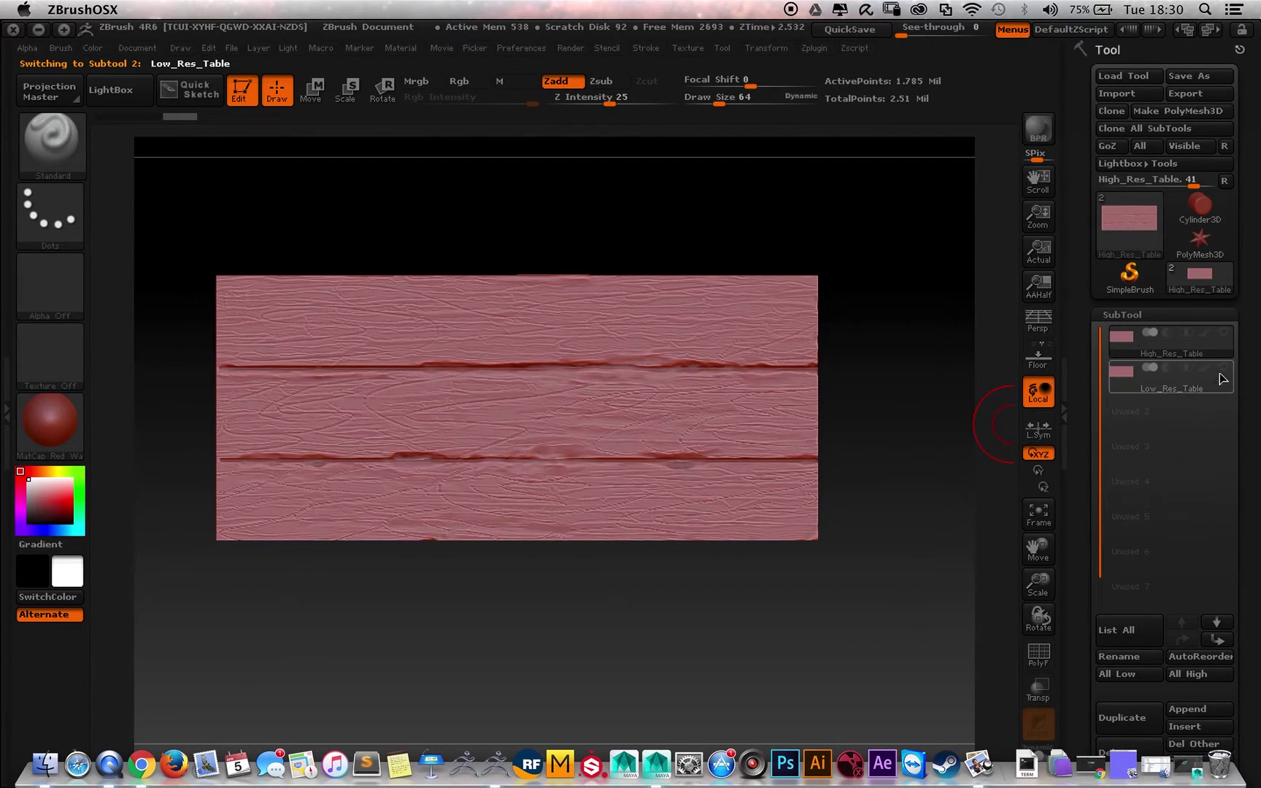
click(1225, 370)
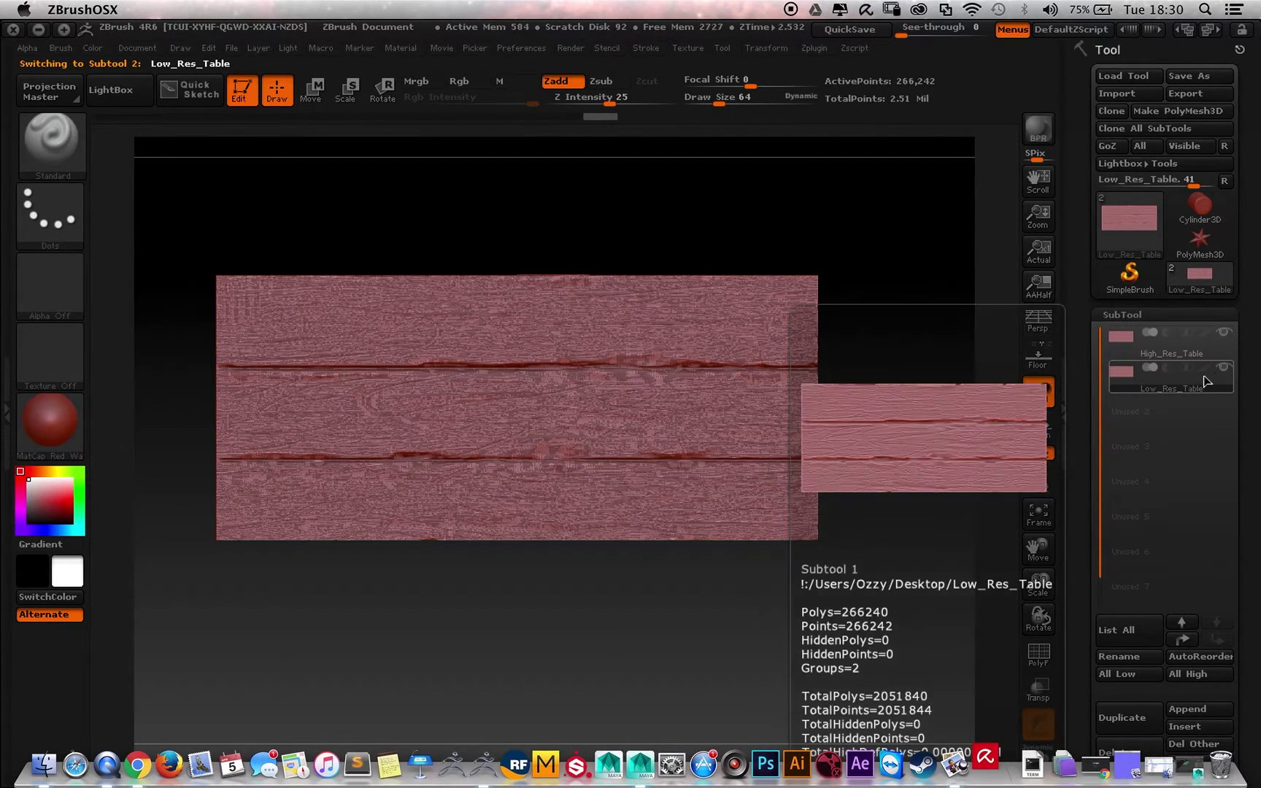
click(1223, 340)
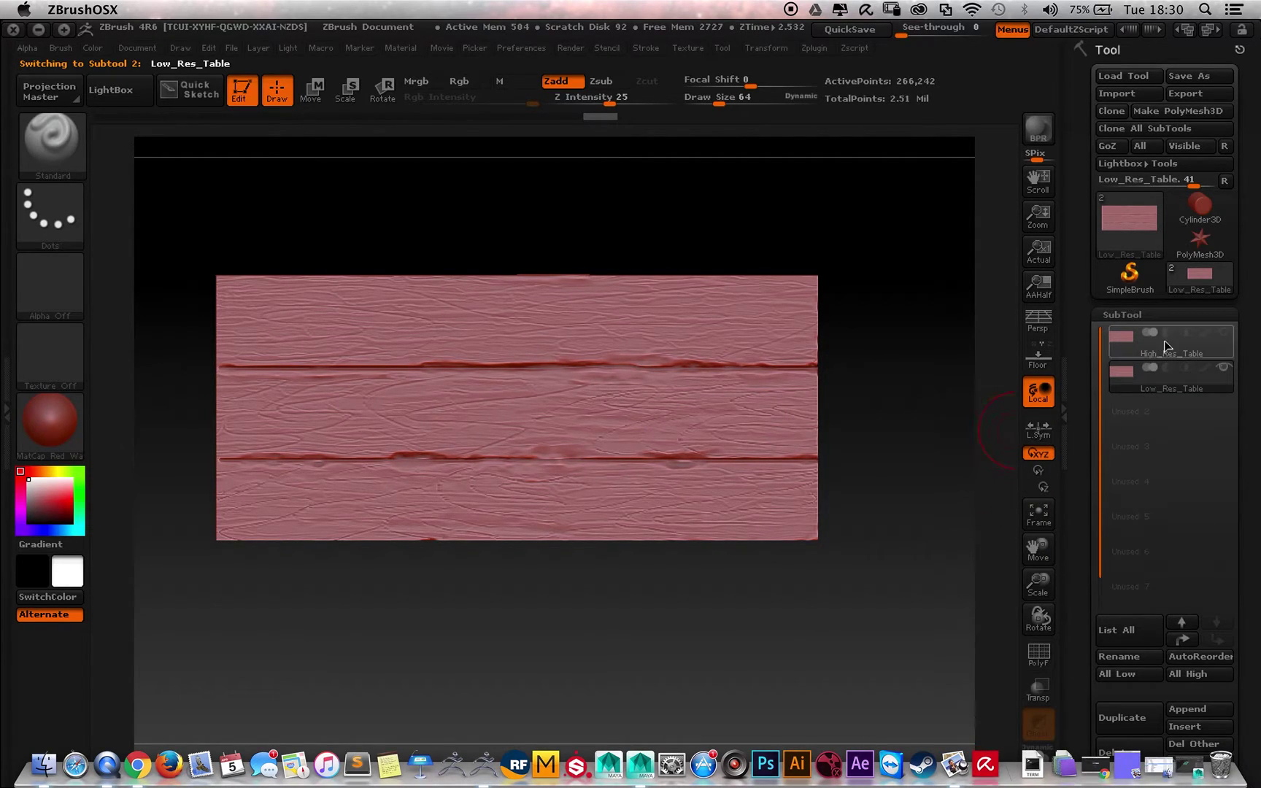
drag(1249, 419, 1253, 323)
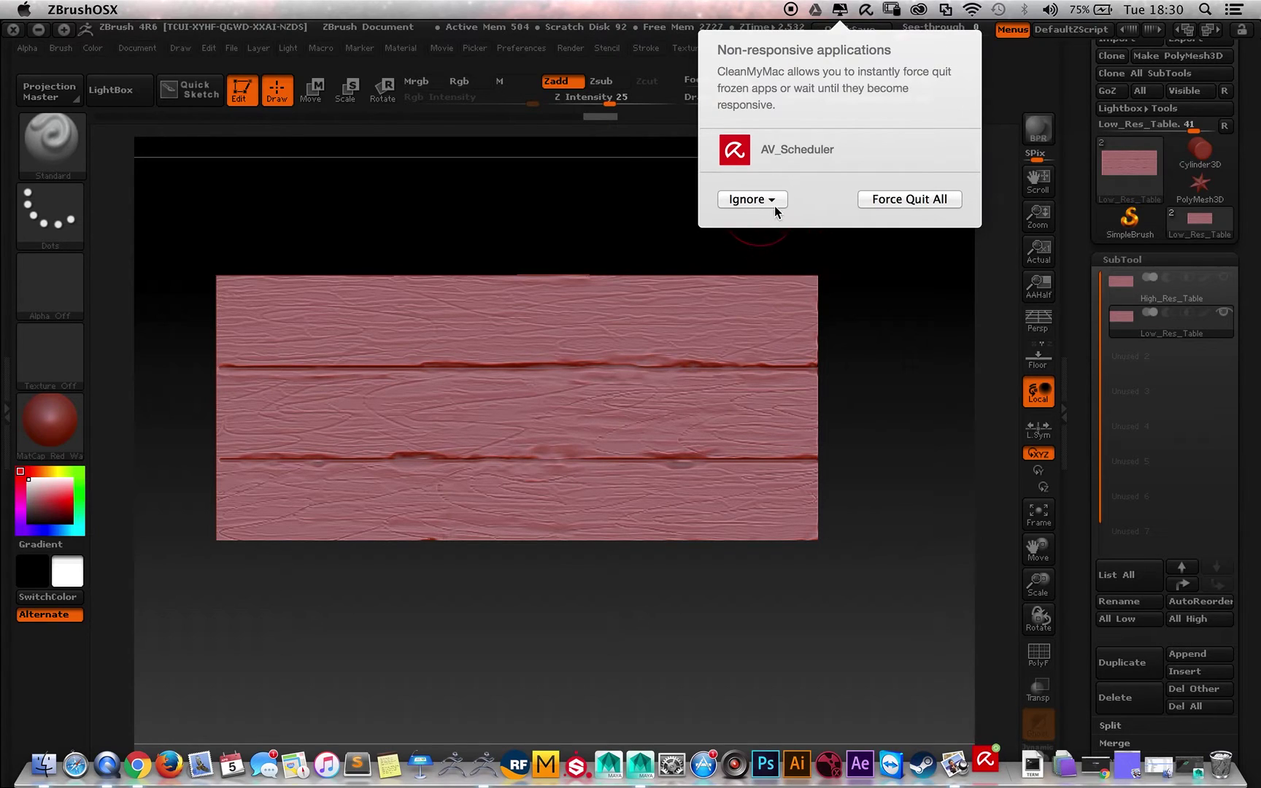
Step: Dismiss the CleanMyMac frozen-app notice with Ignore For Now and open the Zplugin menu
click(776, 201)
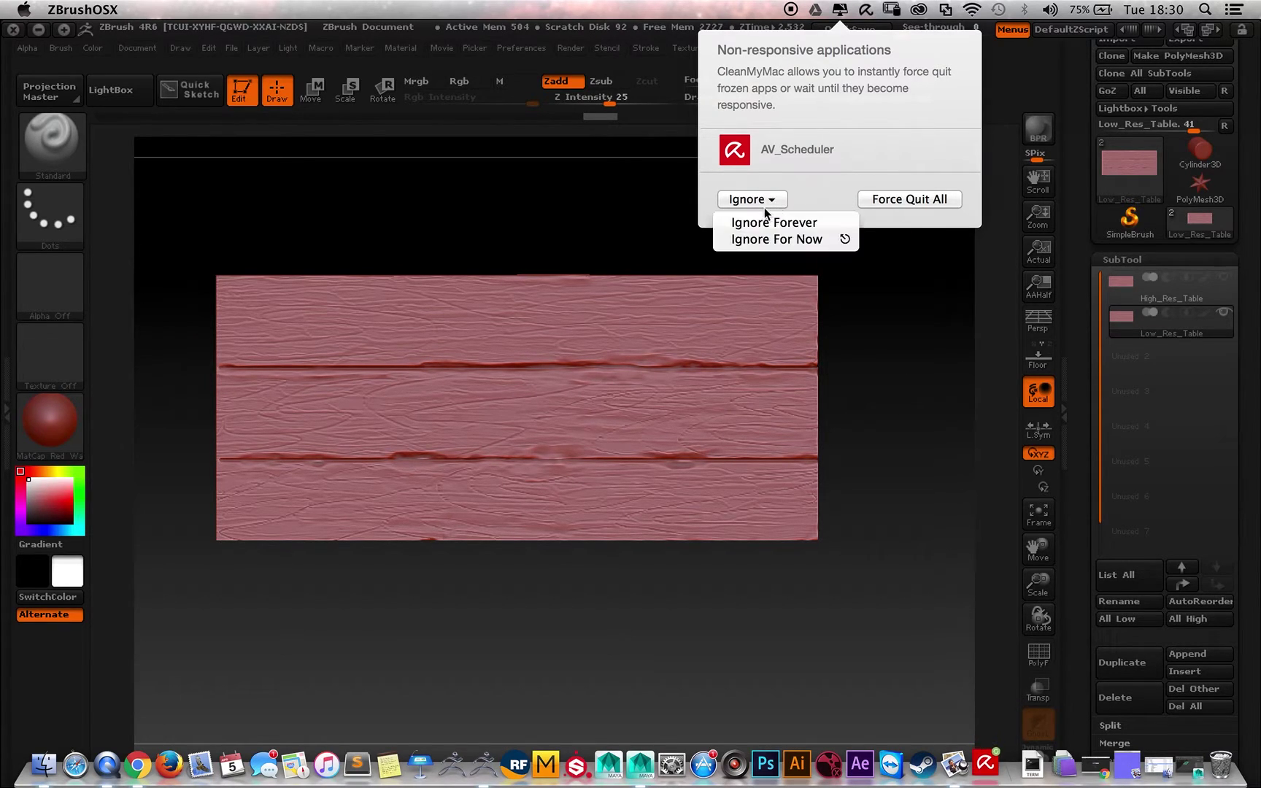
click(758, 240)
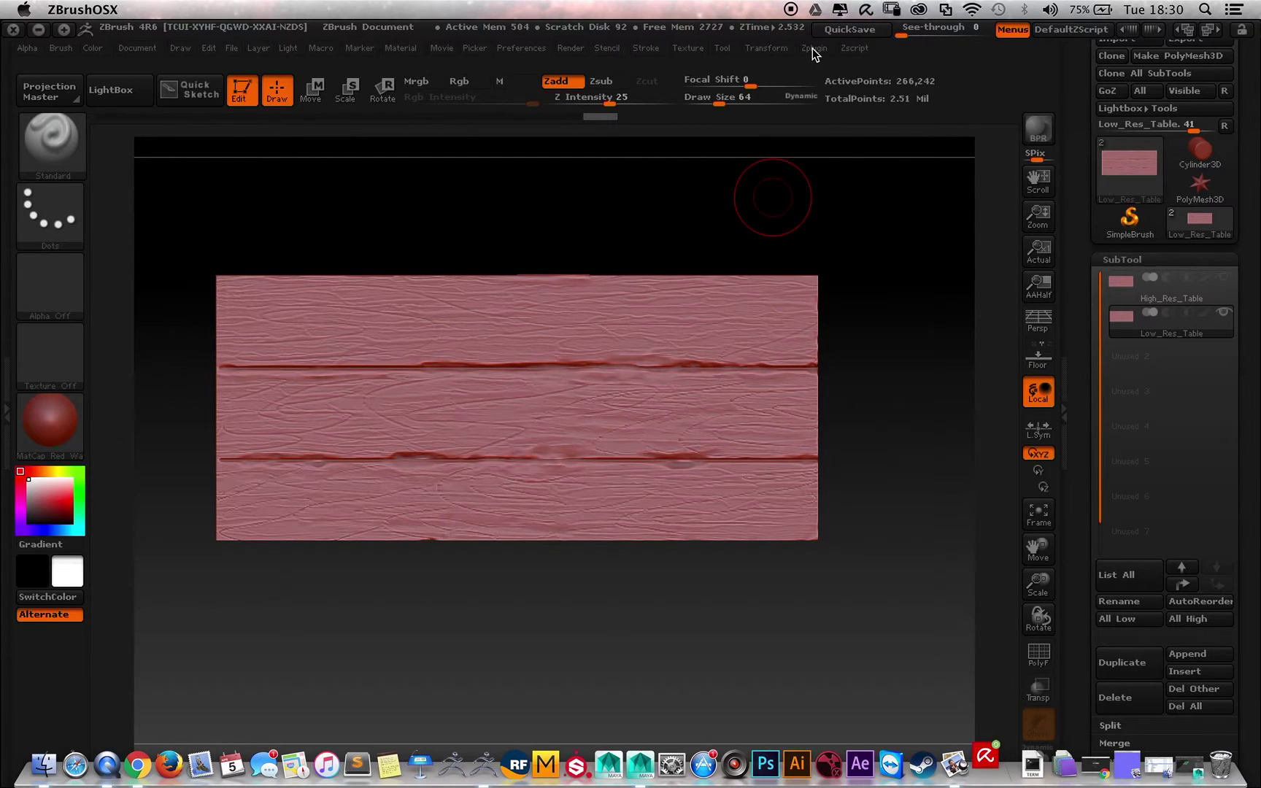
click(811, 49)
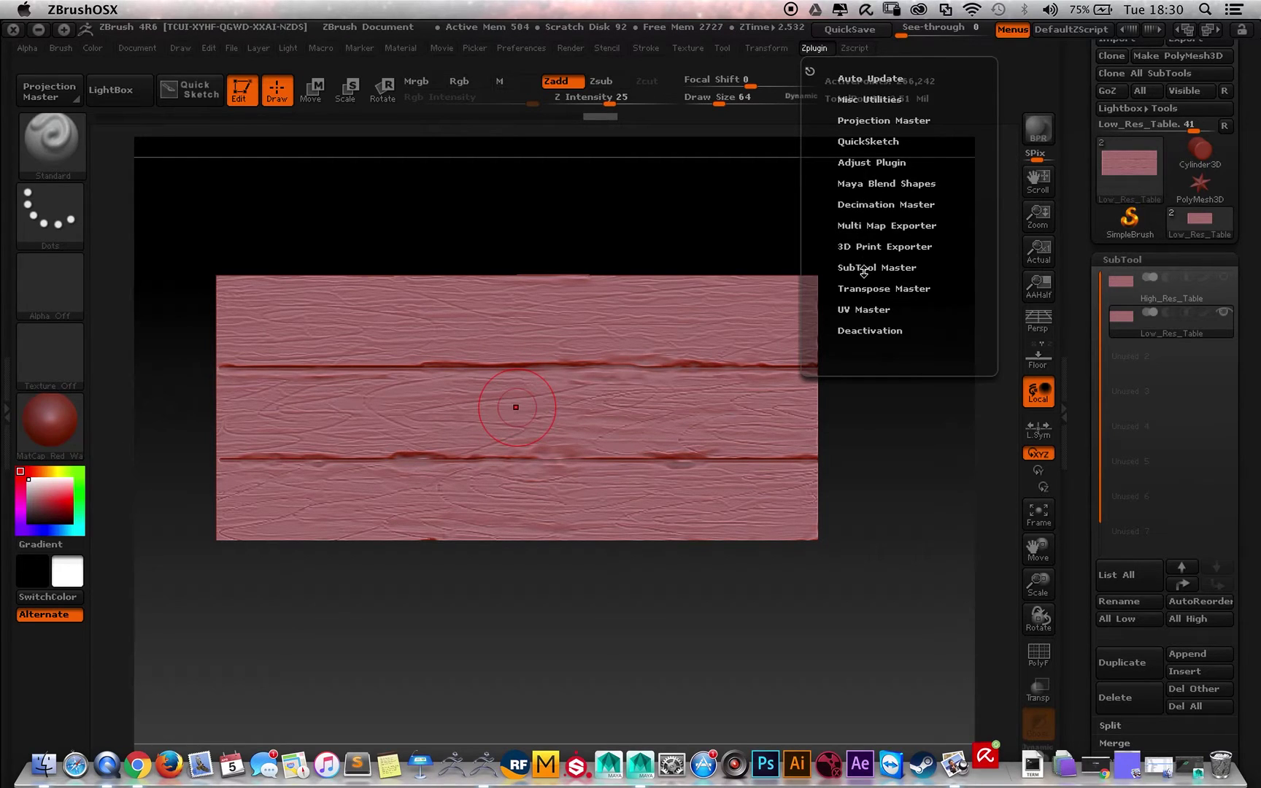
Step: Expand Multi Map Exporter showing Vector Displacement and Normal maps at 2048 map size
click(856, 229)
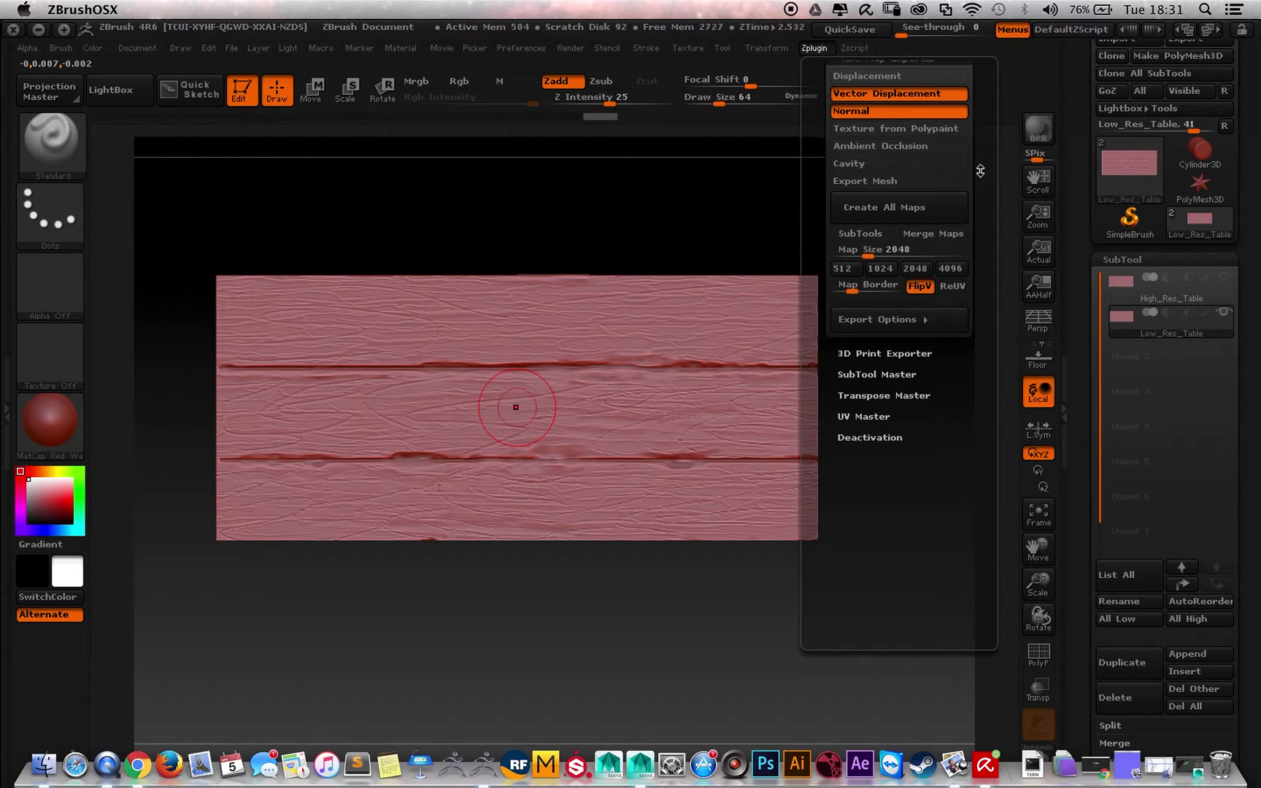
scroll(980, 170, up, 2)
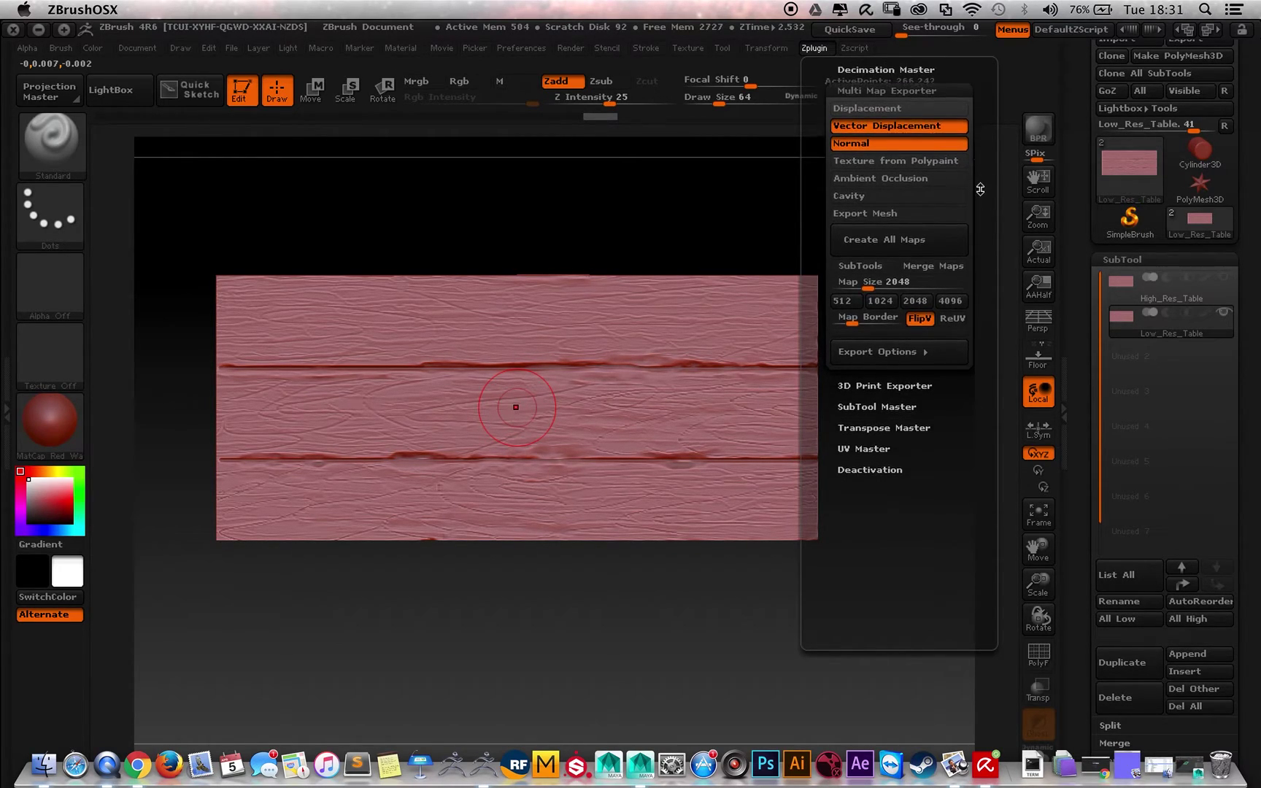
Step: Export all enabled maps to the Desktop under the name displacement_Map_Test2
click(868, 243)
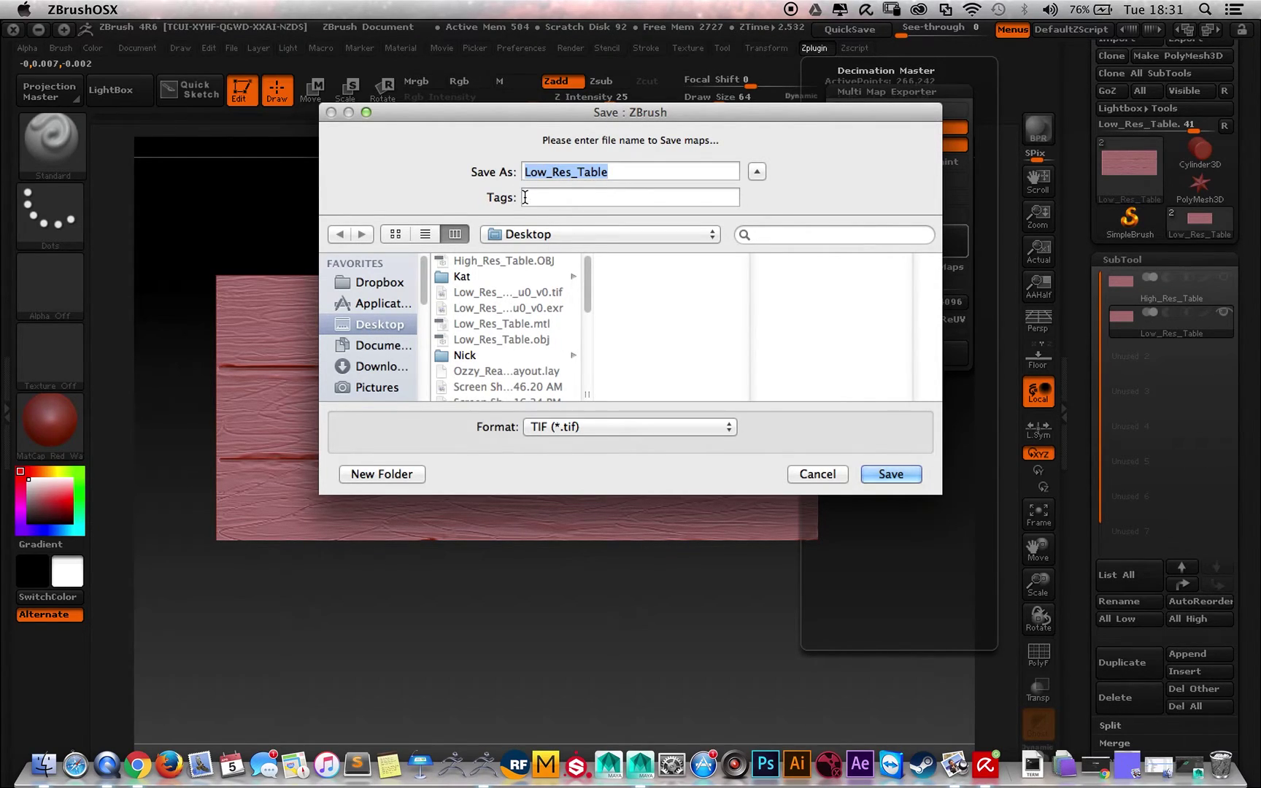
text(di)
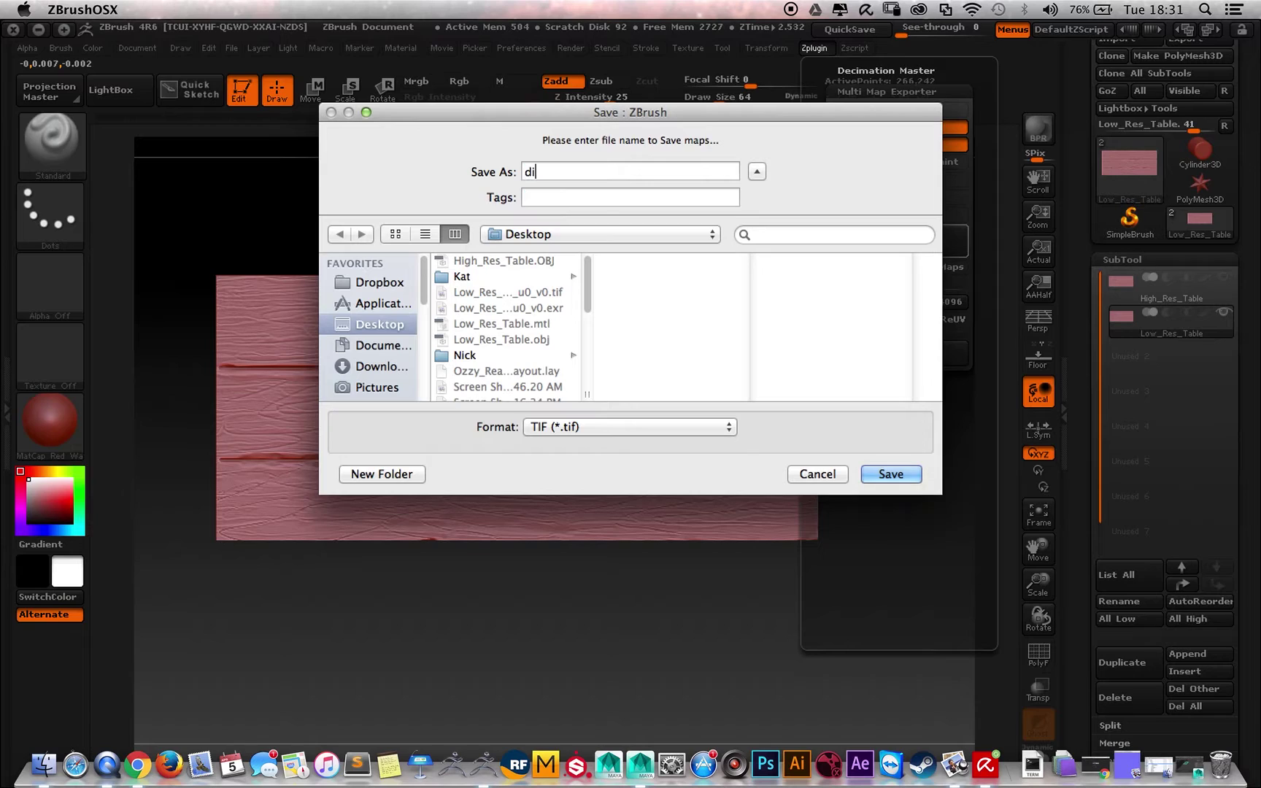
text(splacement_Map_Test2)
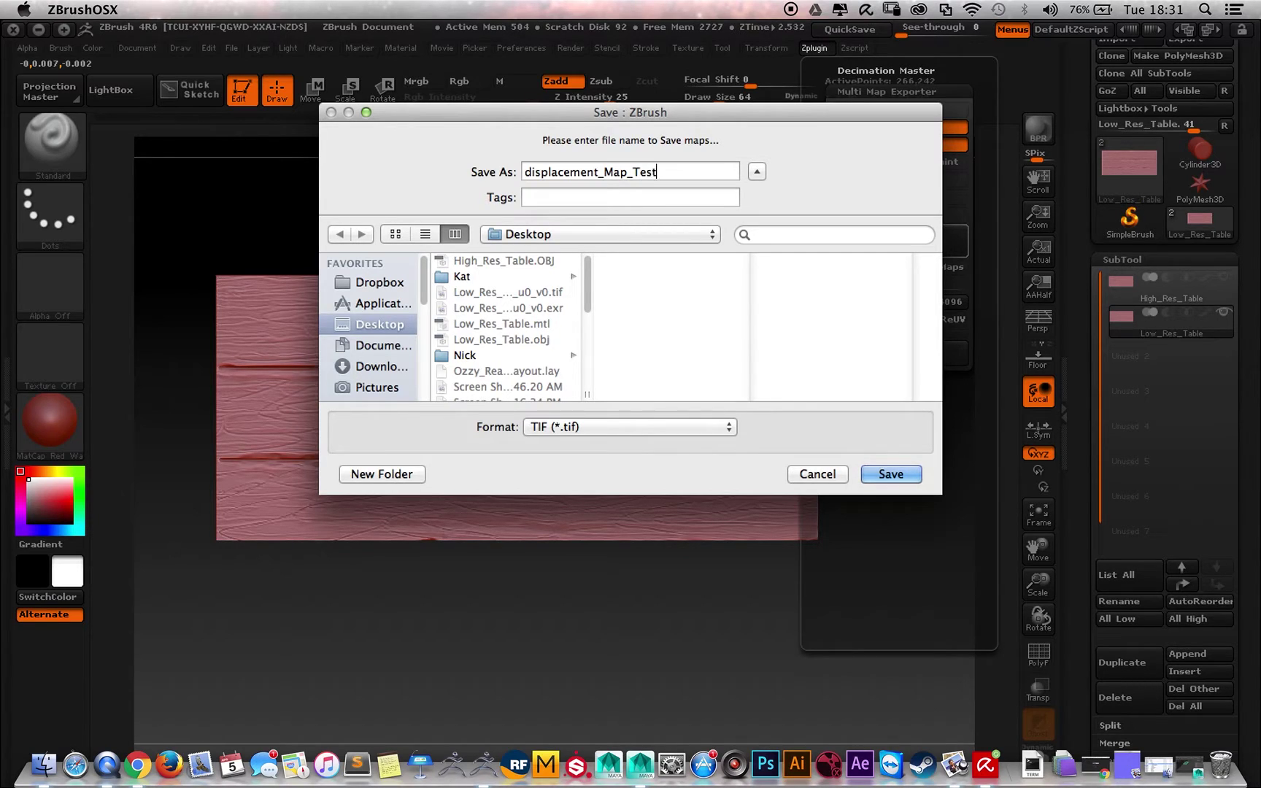
click(871, 474)
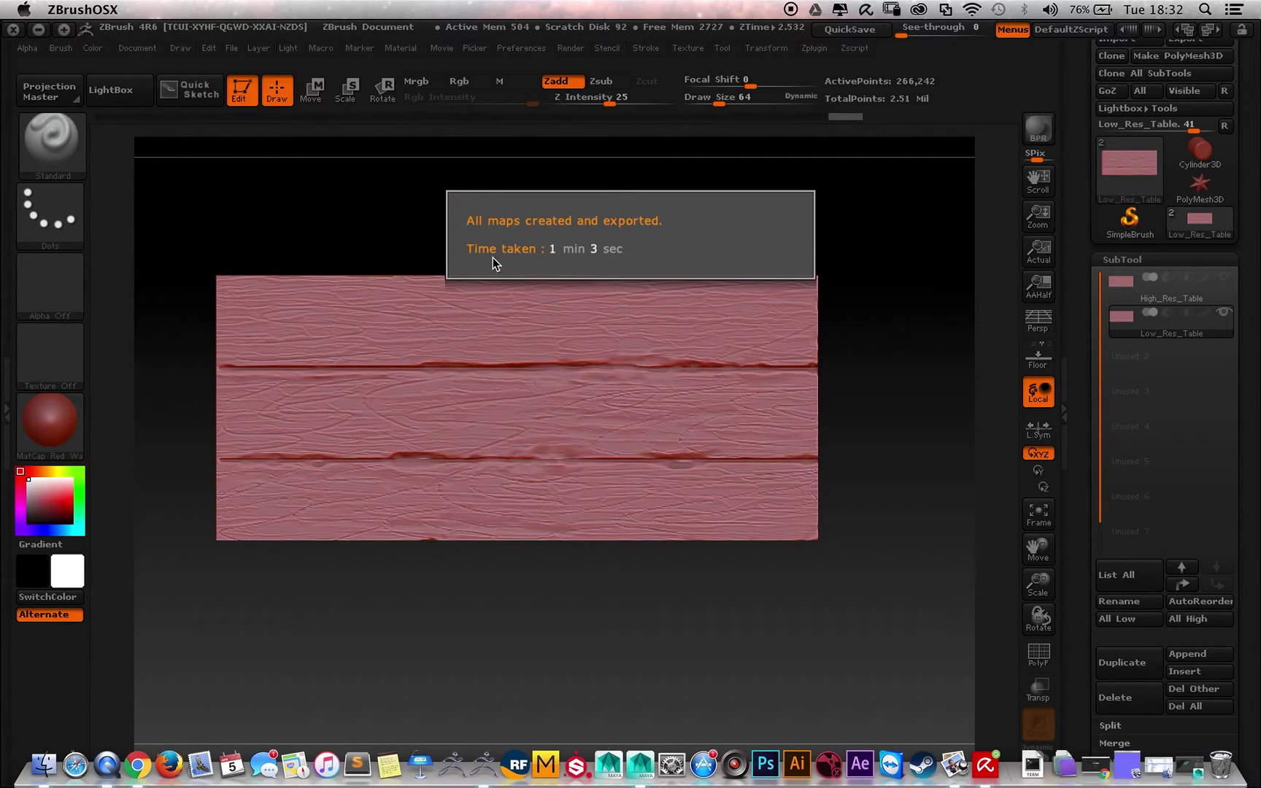
Step: Hide ZBrush, view the exported normal map TIF, then Quick Look the VD2048 EXR
click(38, 31)
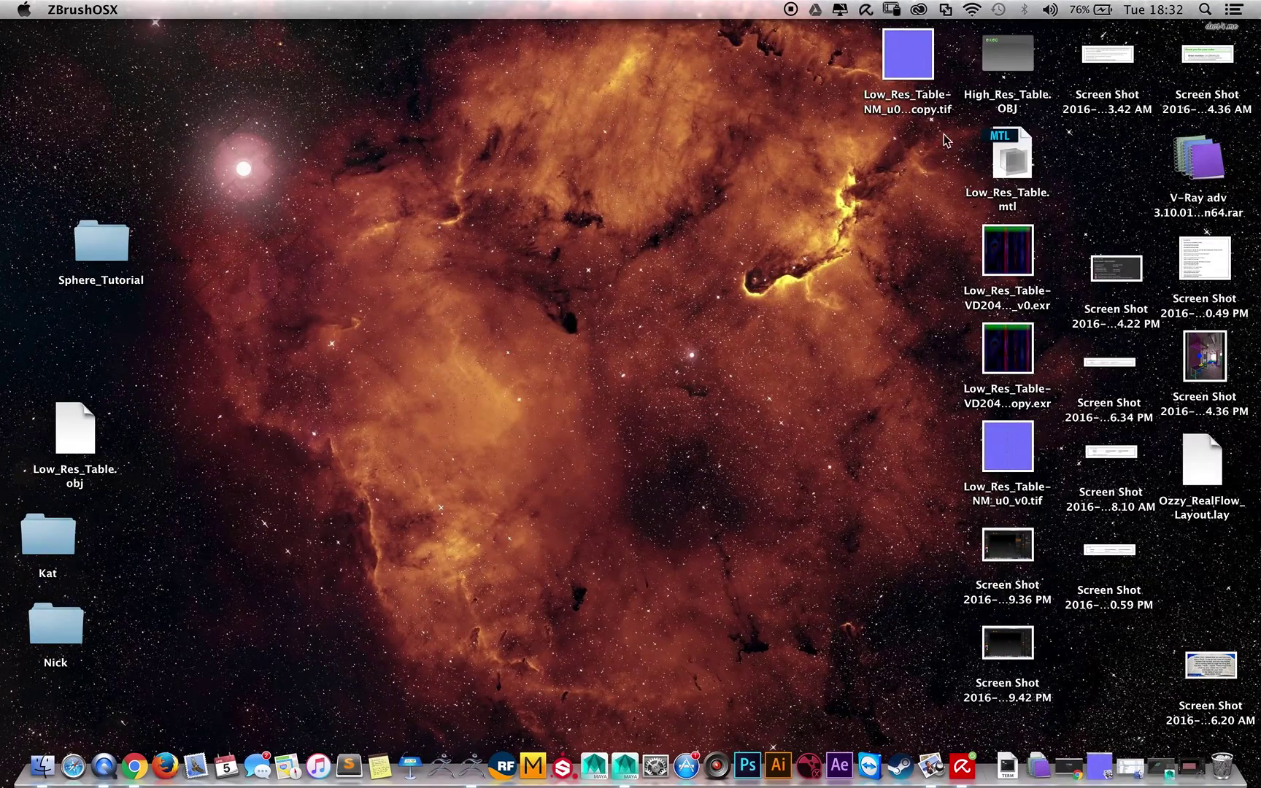
double_click(910, 57)
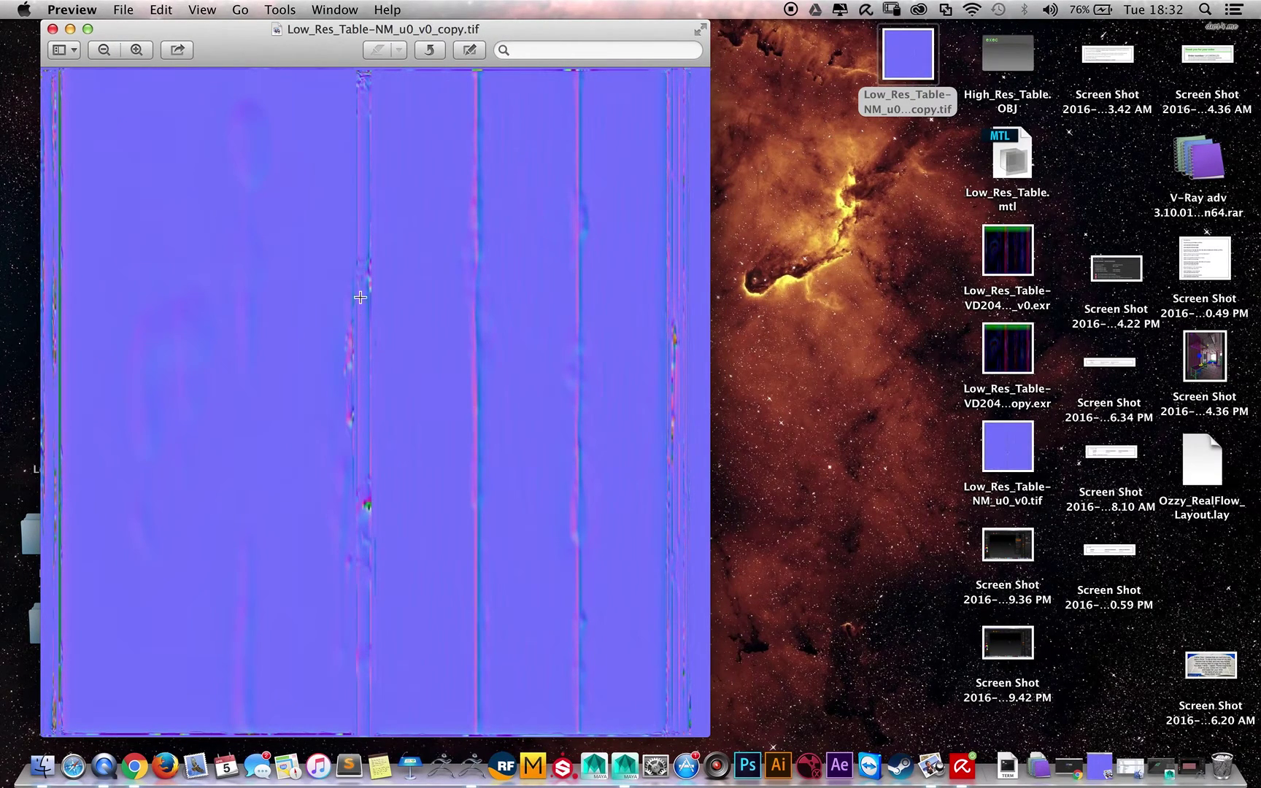
click(53, 30)
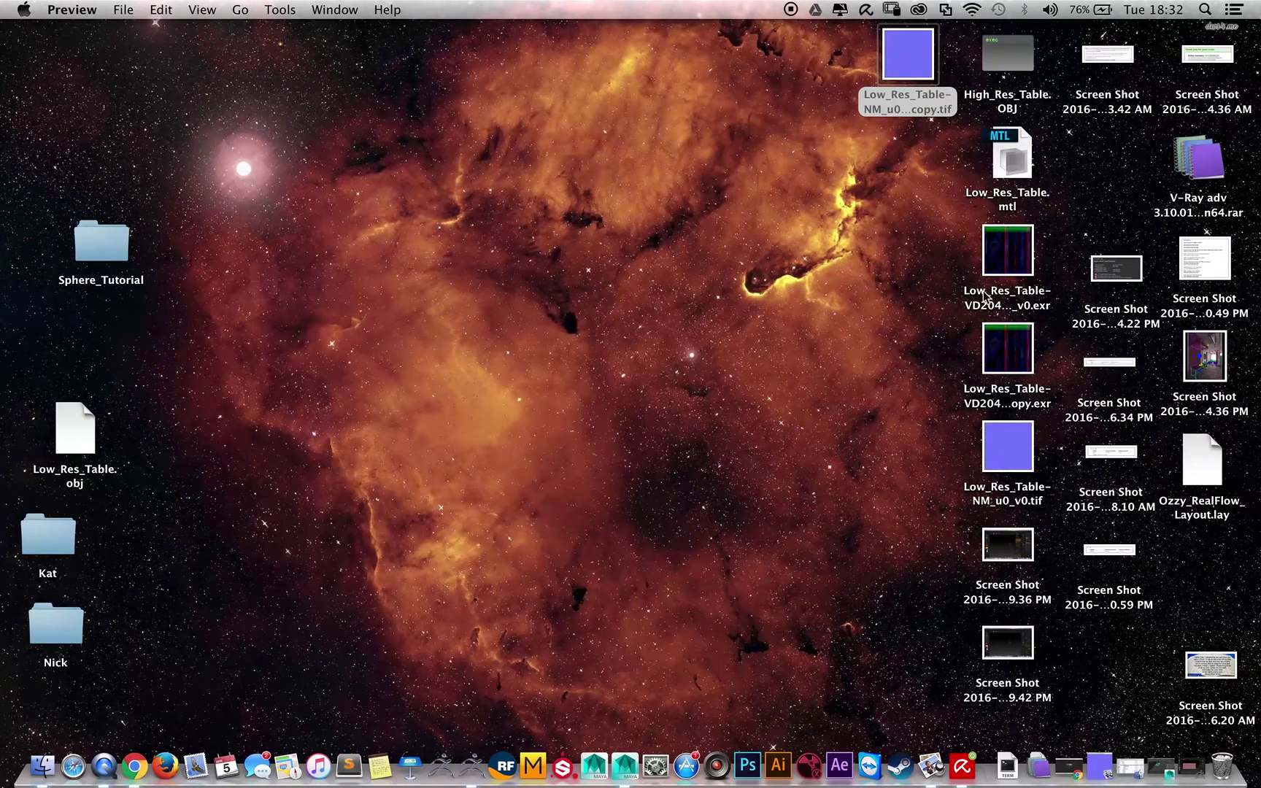
click(1010, 279)
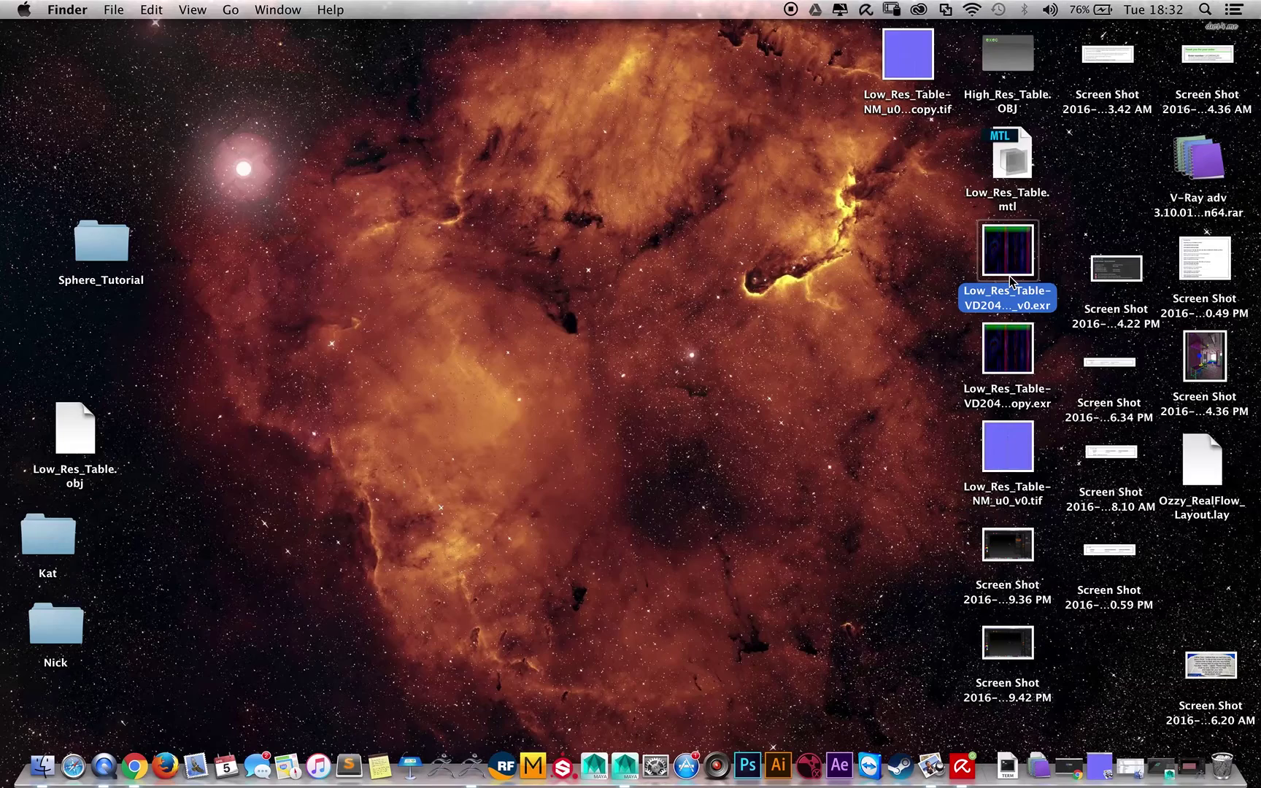
key(space)
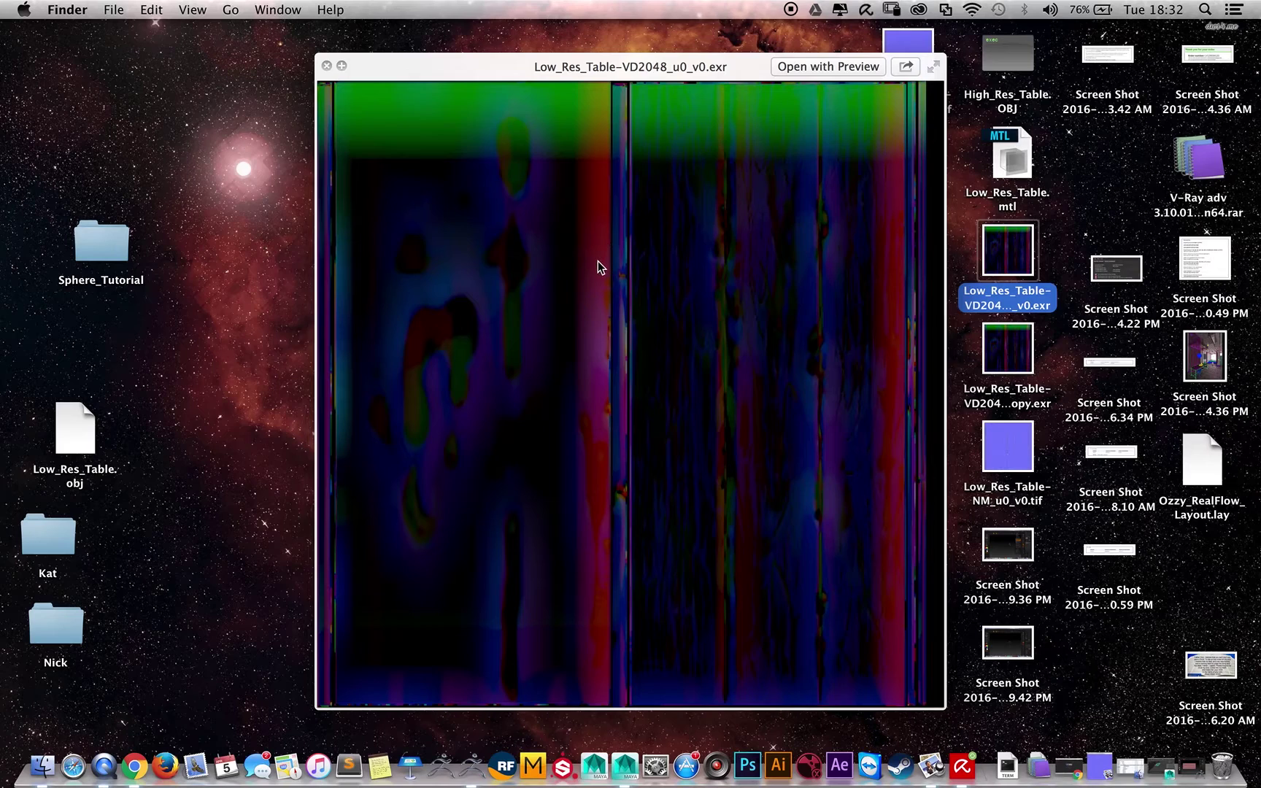
Step: Close the EXR preview, restore Maya, and bring the table_test swatch into view in the Browser
click(326, 66)
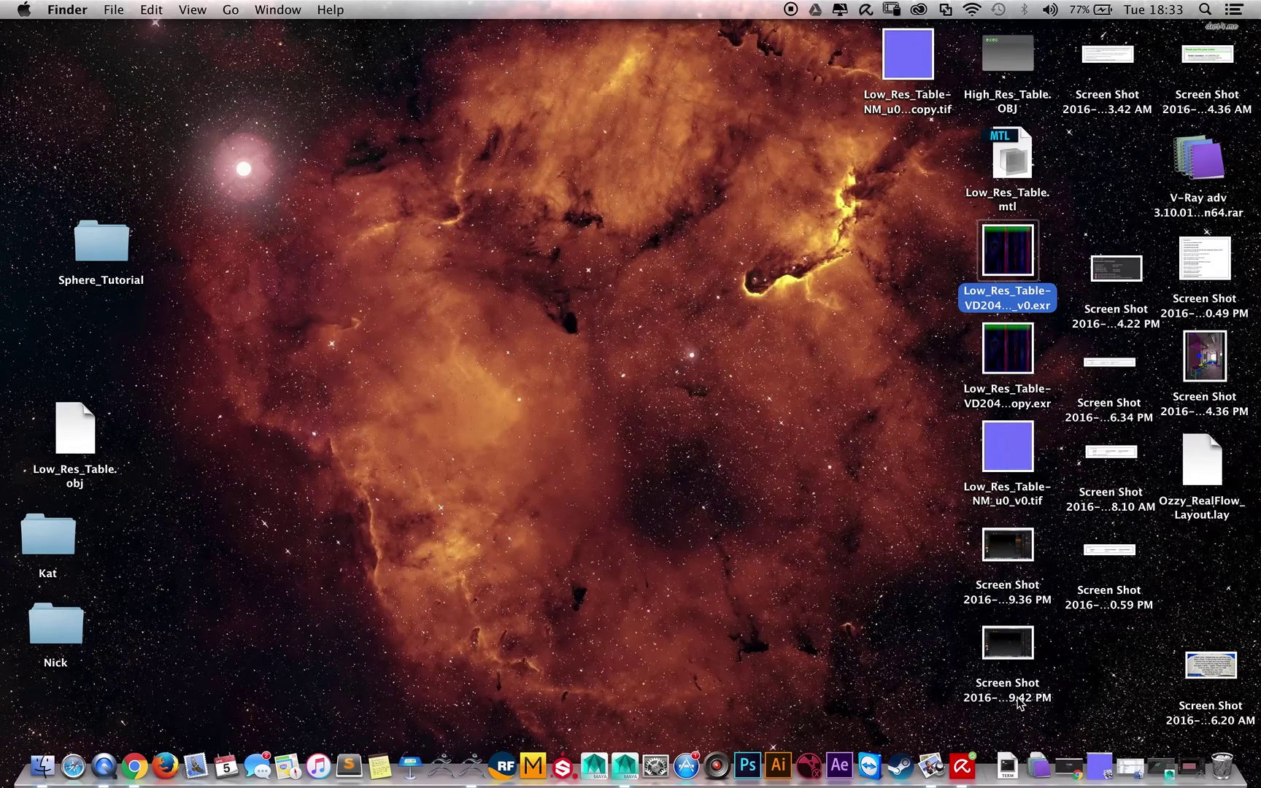
click(1161, 766)
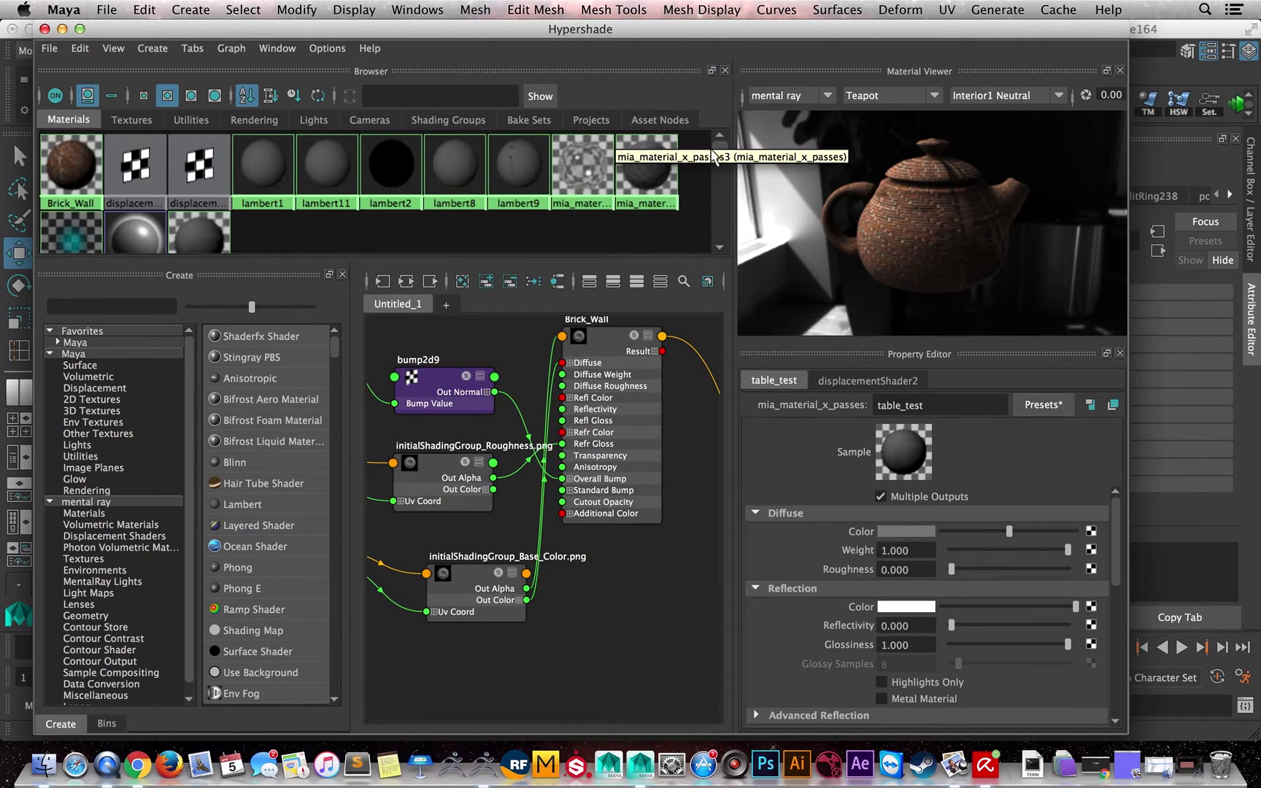
scroll(716, 158, down, 1)
scroll(716, 157, up, 1)
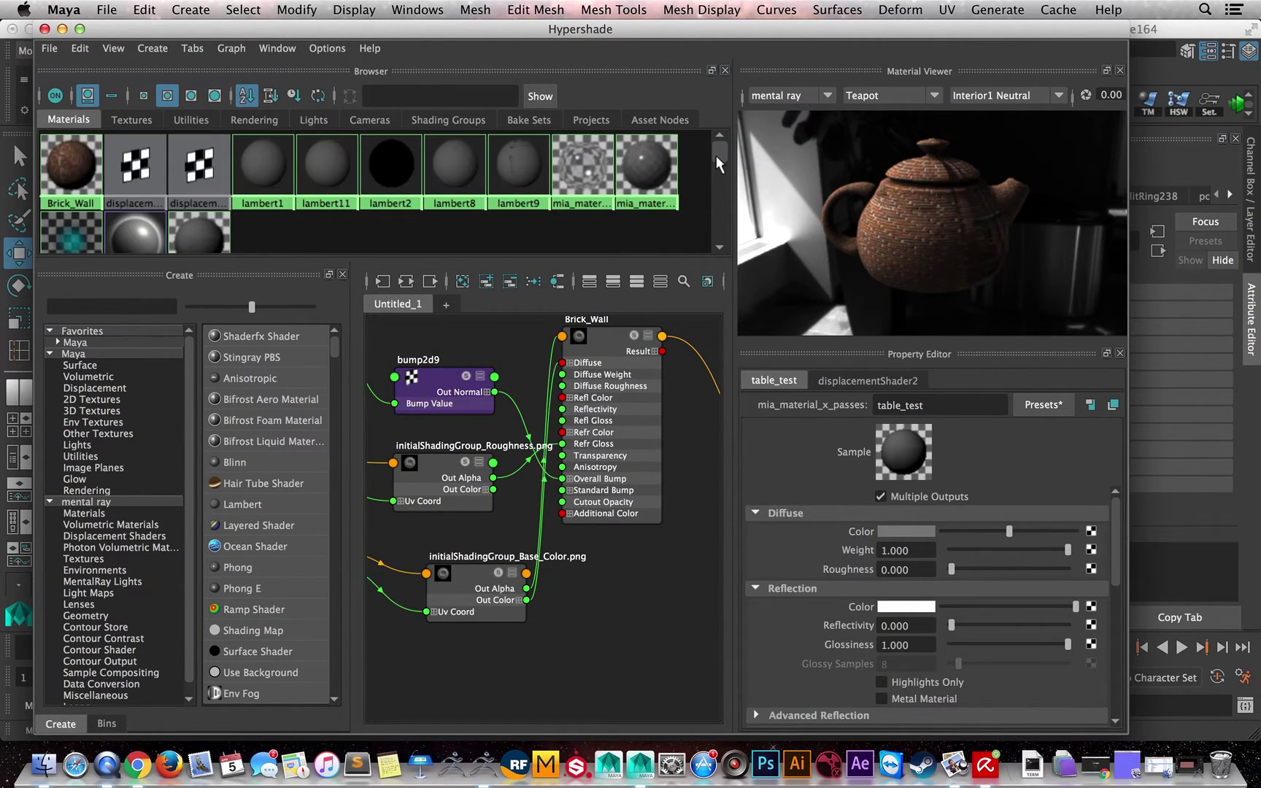
scroll(715, 161, down, 2)
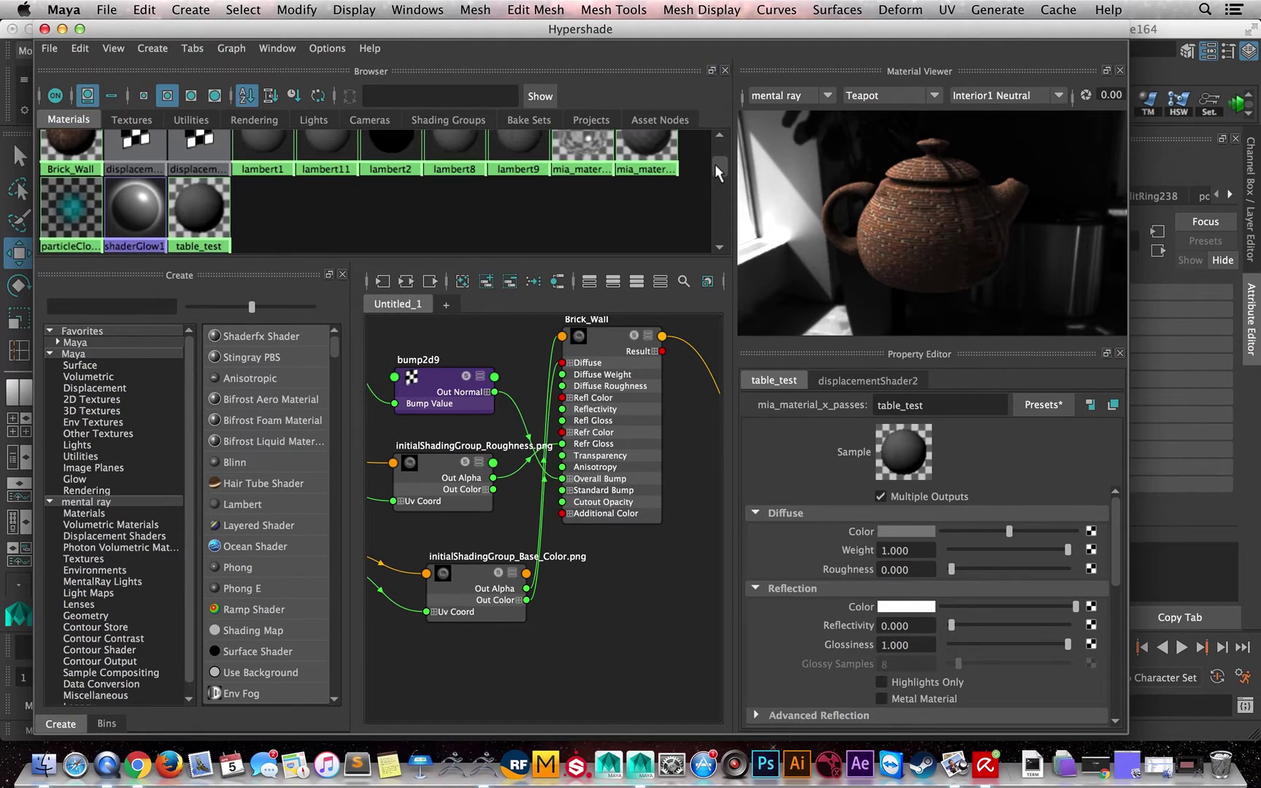
Step: Select table_test and frame mia_material_x_passes1SG in the graph with its Brick_Wall input
click(204, 204)
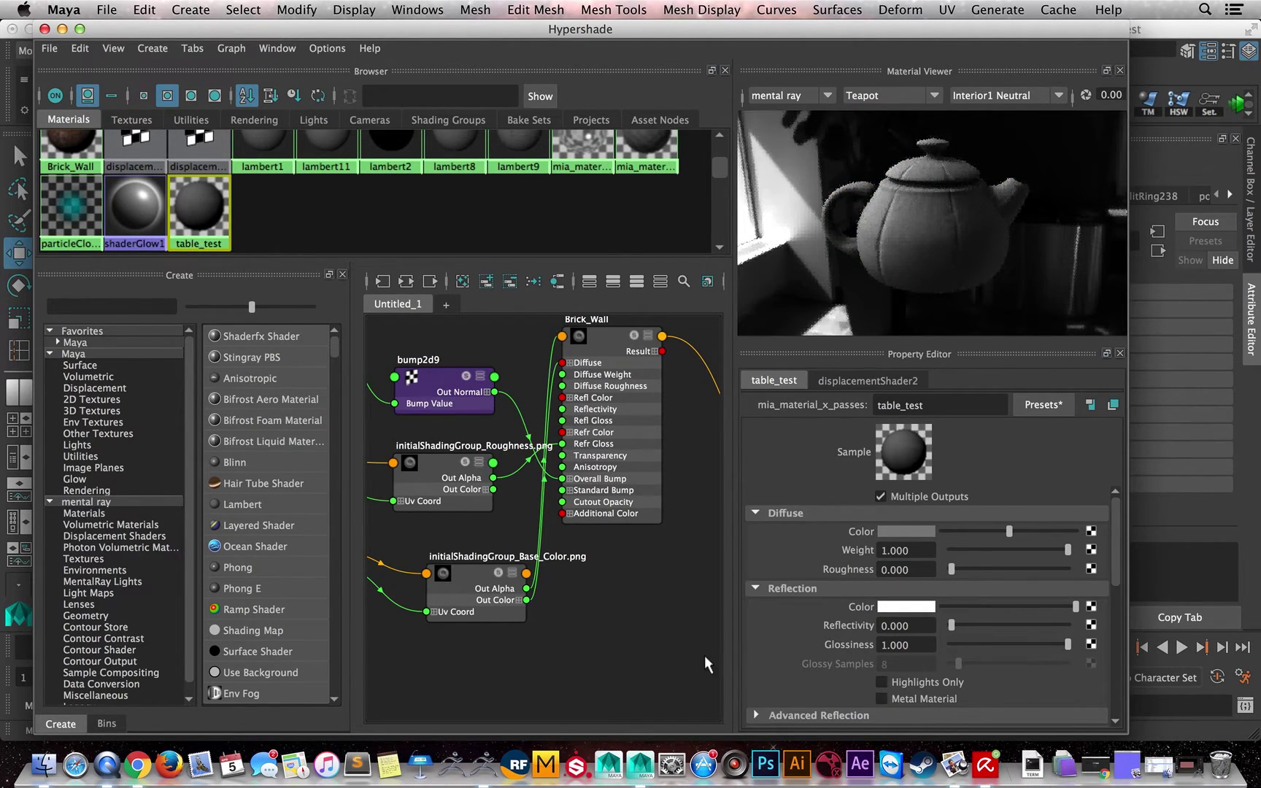
click(600, 633)
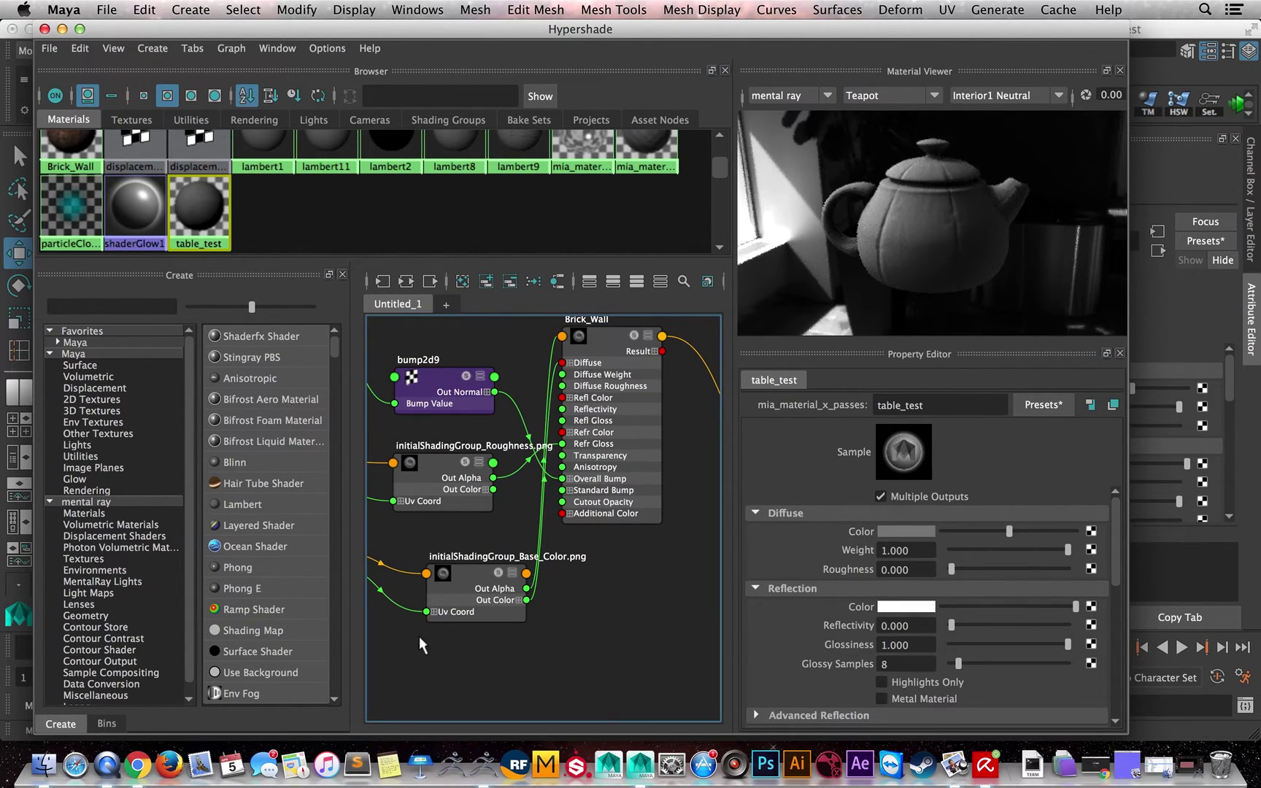
key(f)
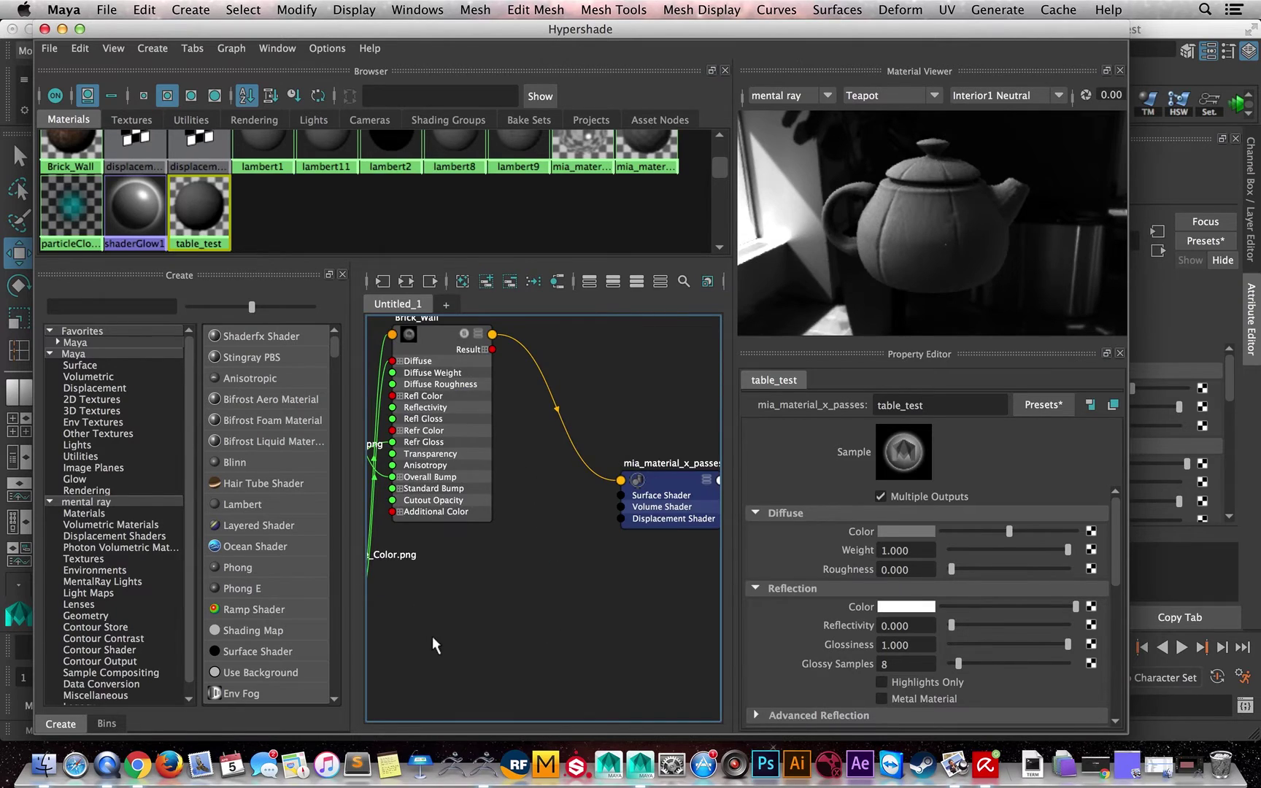
key(f)
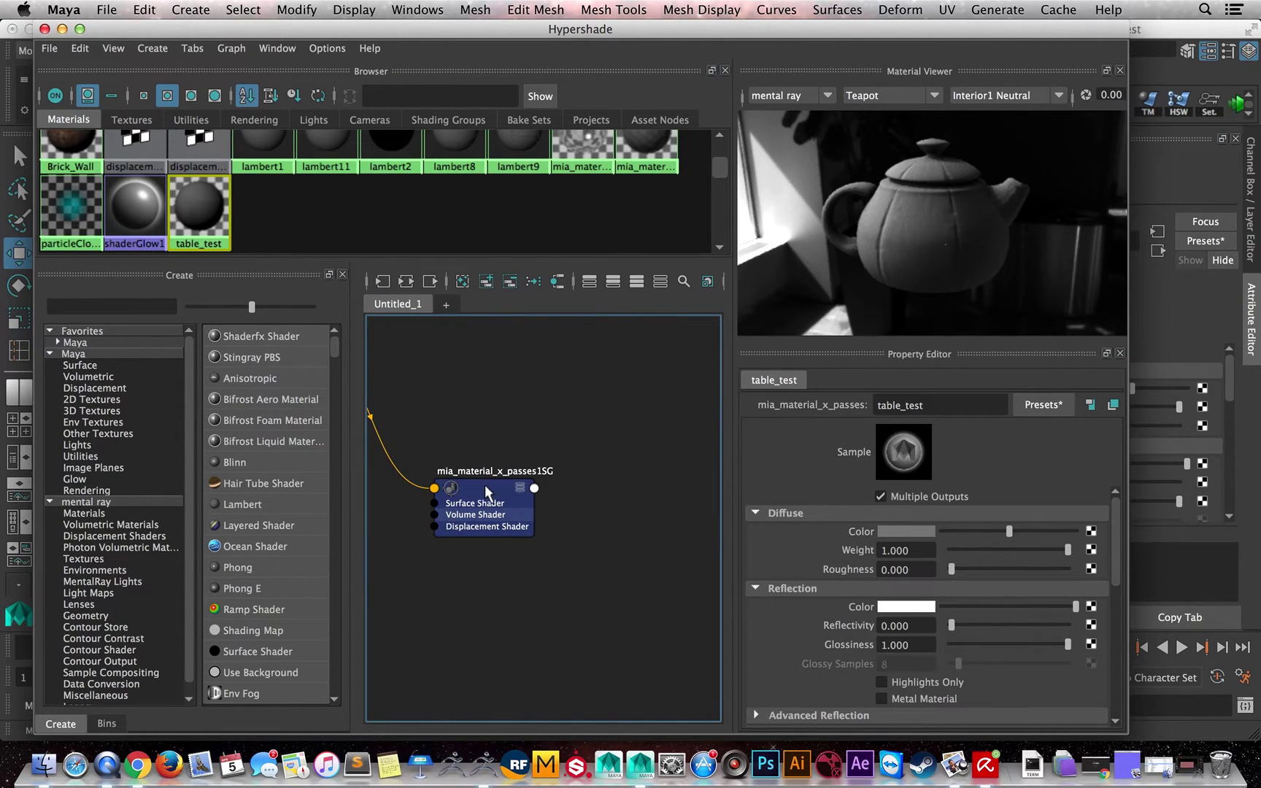
click(485, 488)
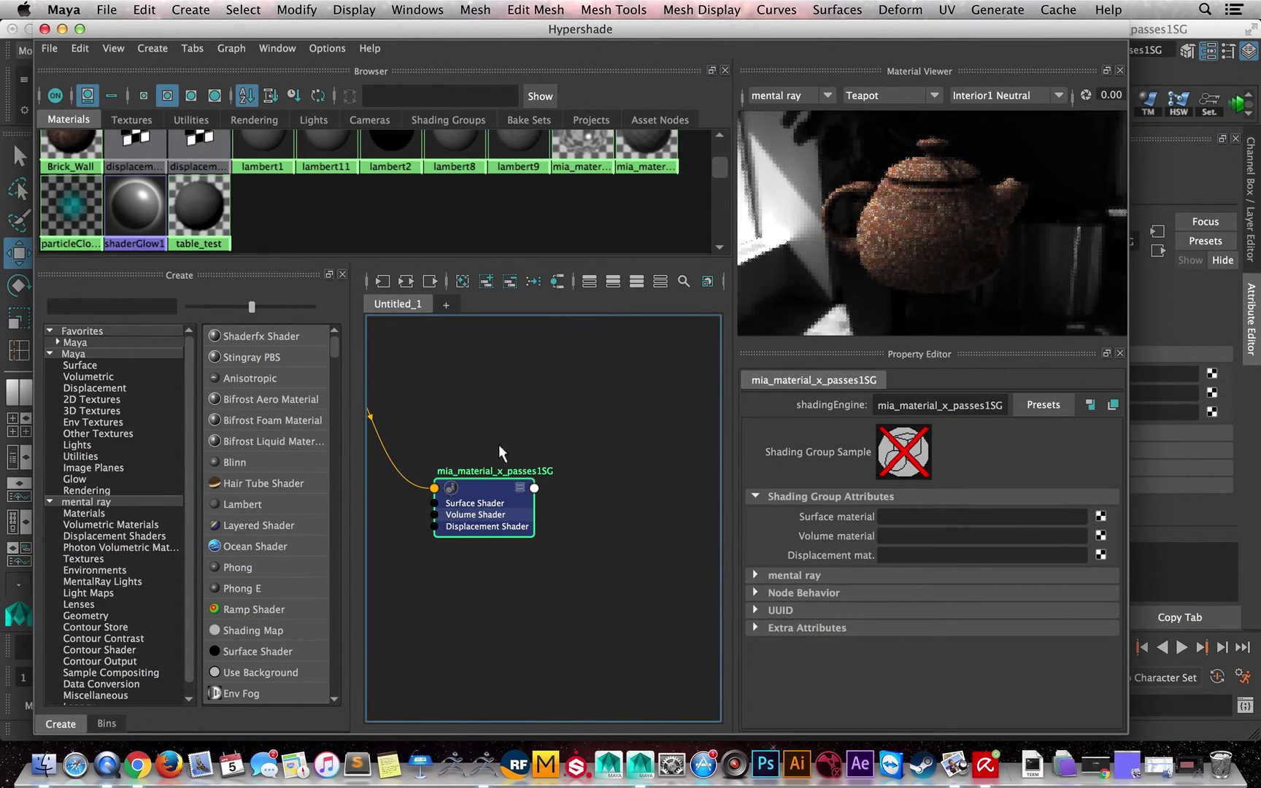
key(a)
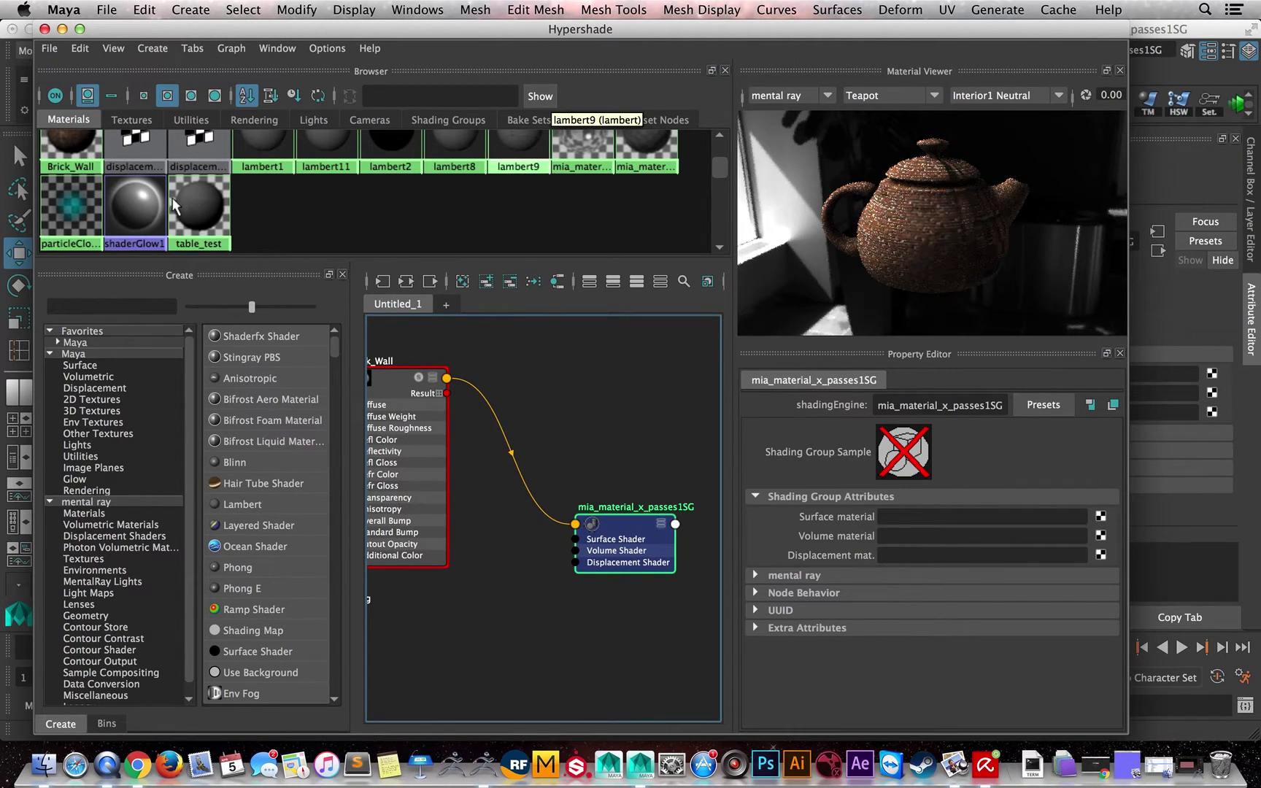
middle_drag(216, 205, 217, 206)
Step: Graph table_test's network and confirm file15 uses Low_Res_Table-NM_u0_v0.tif
click(218, 206)
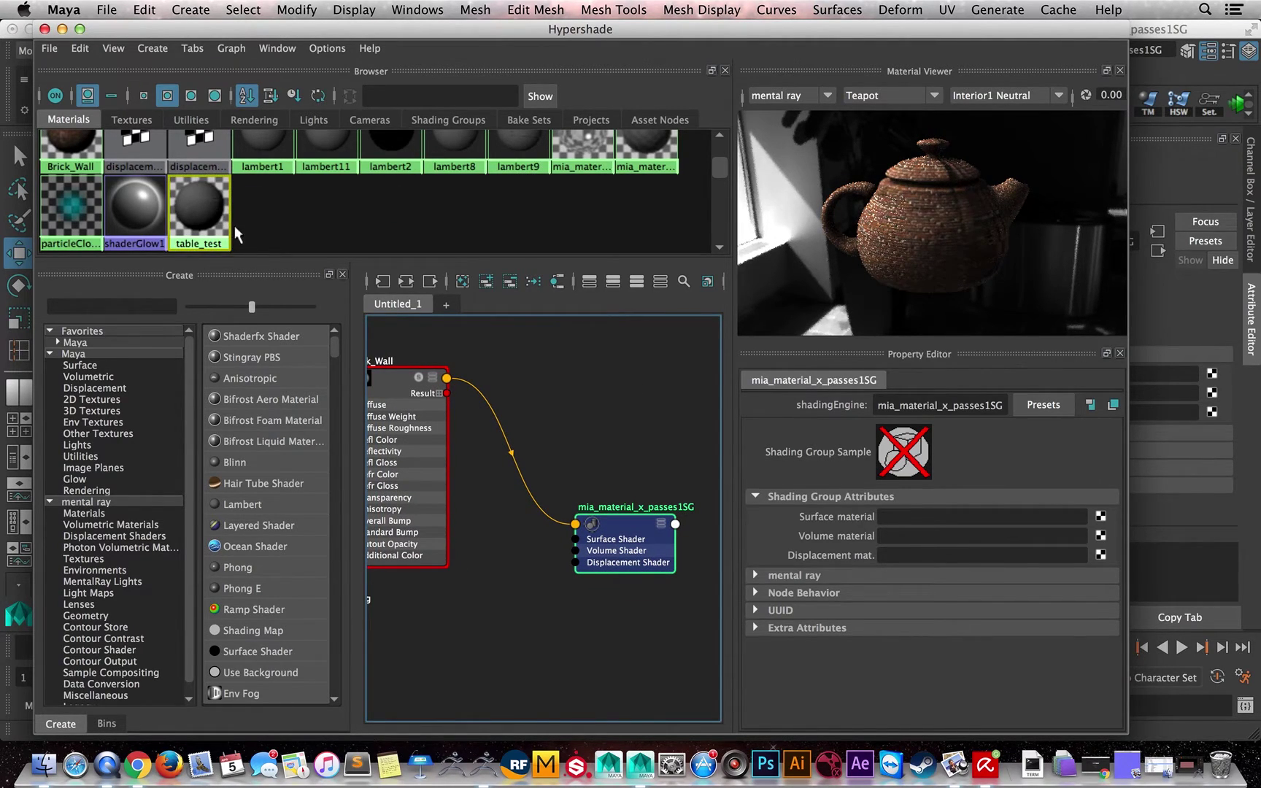
click(382, 281)
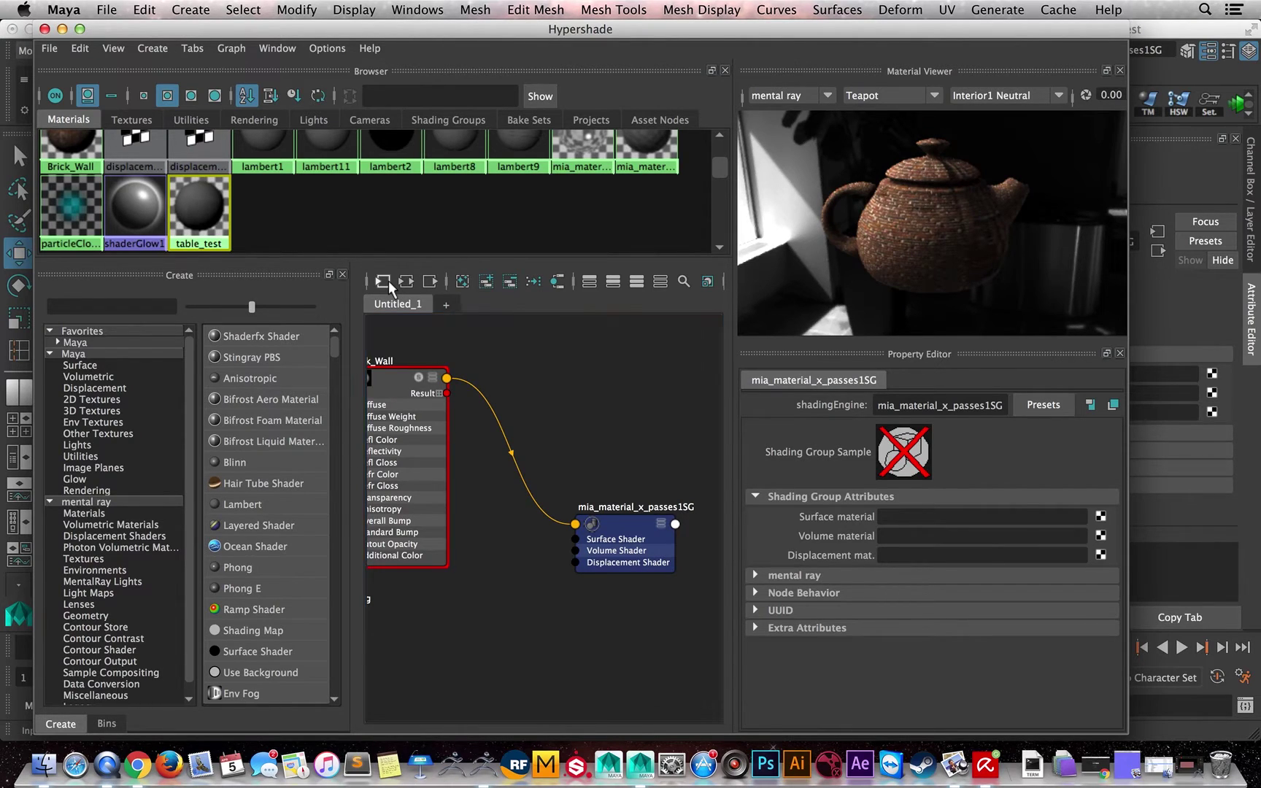
click(388, 280)
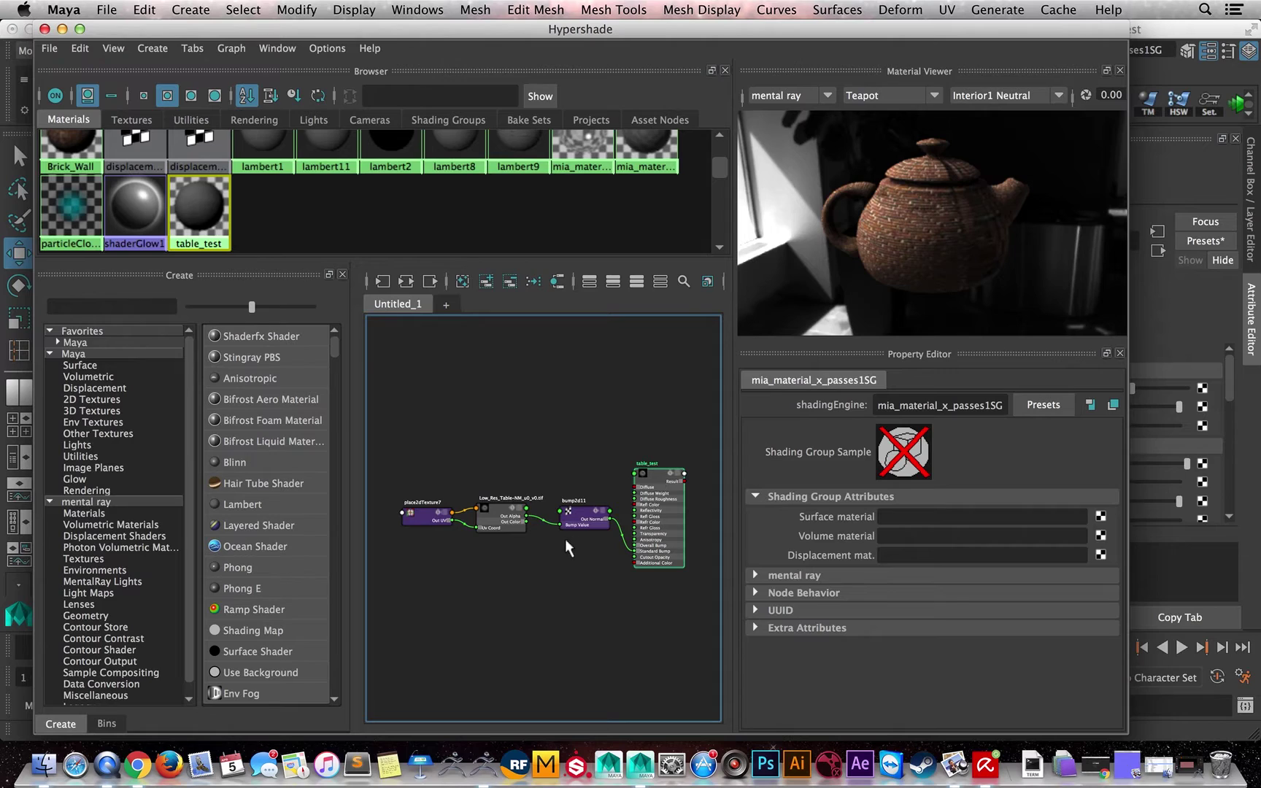
click(506, 510)
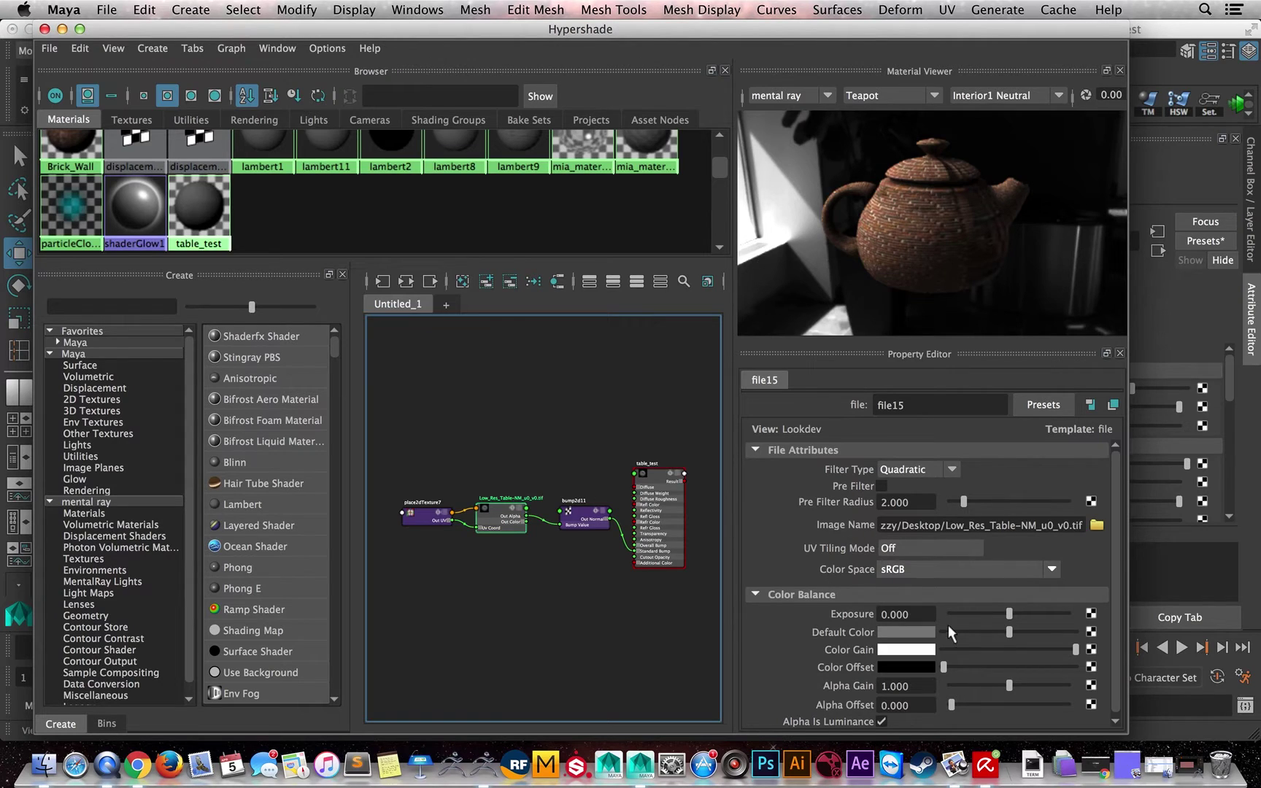
scroll(872, 644, down, 1)
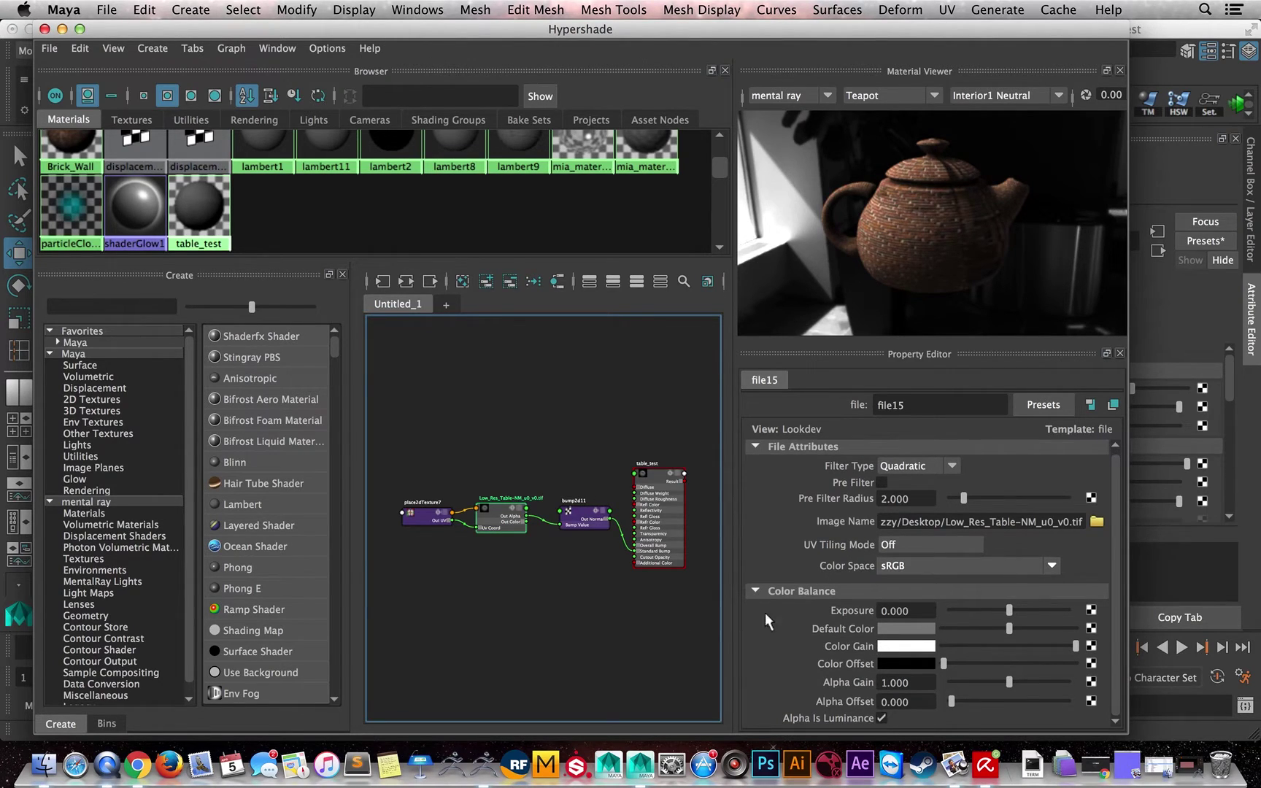
click(657, 476)
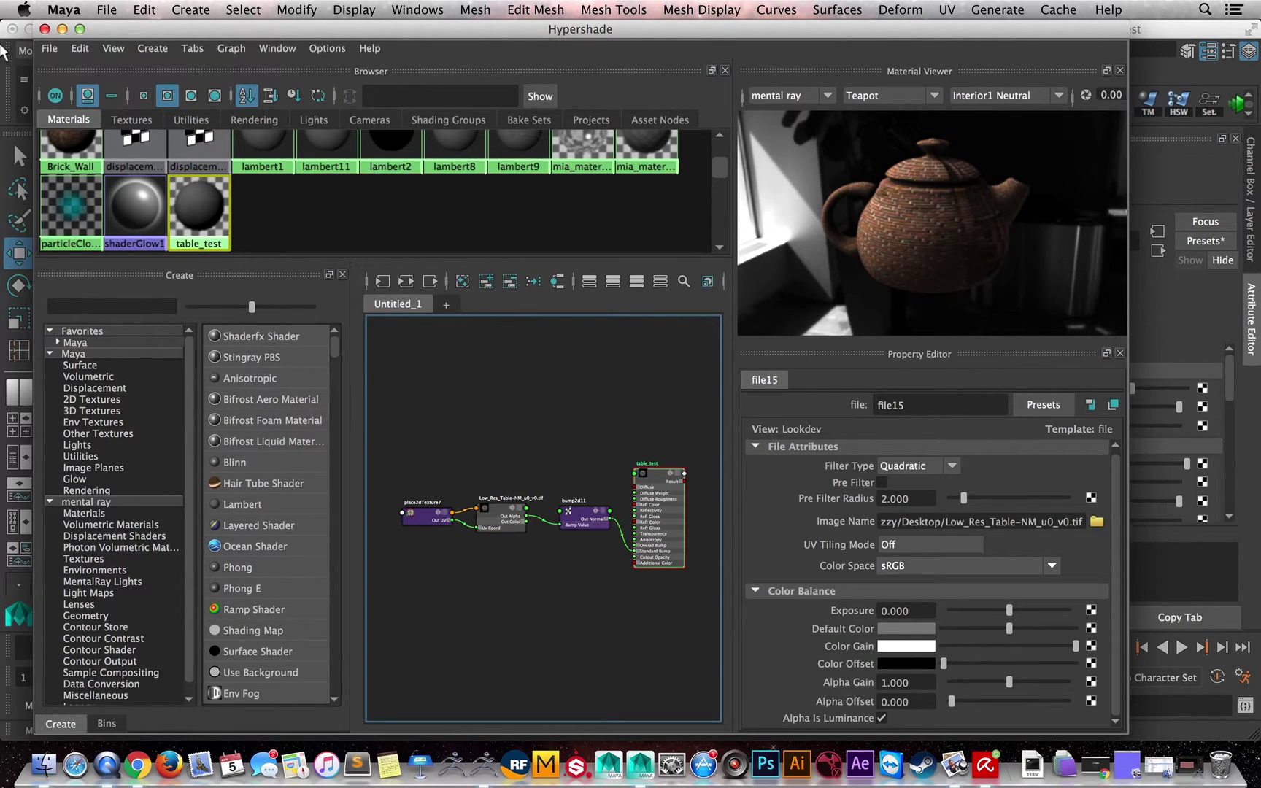
Step: Close the Hypershade to return to the scene viewport
click(44, 29)
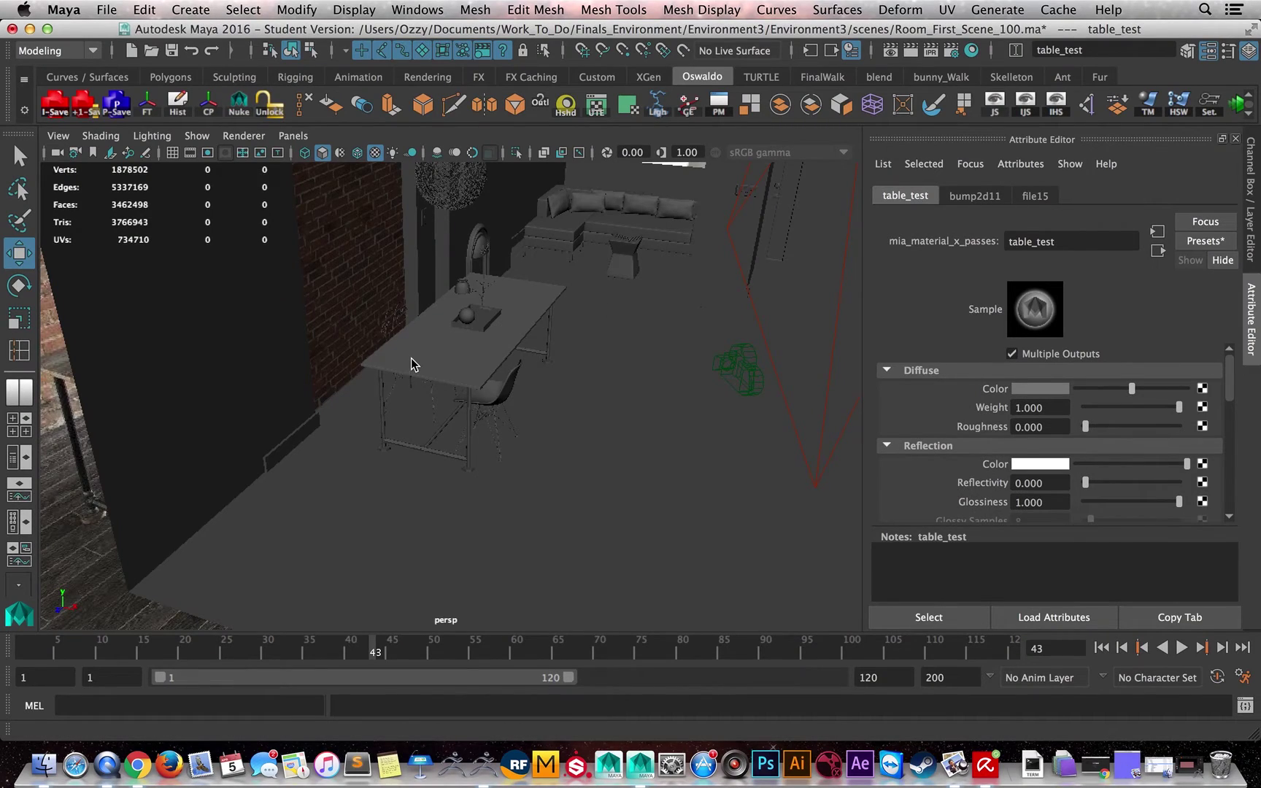